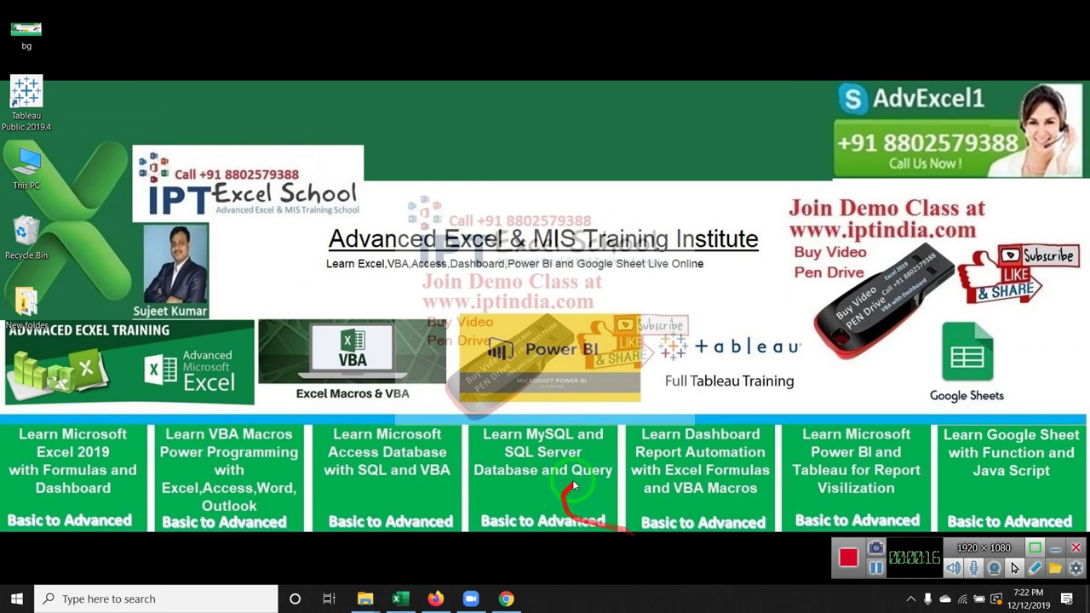
Highlight the Quora question title asking what user-defined functions are in Excel.
click(436, 599)
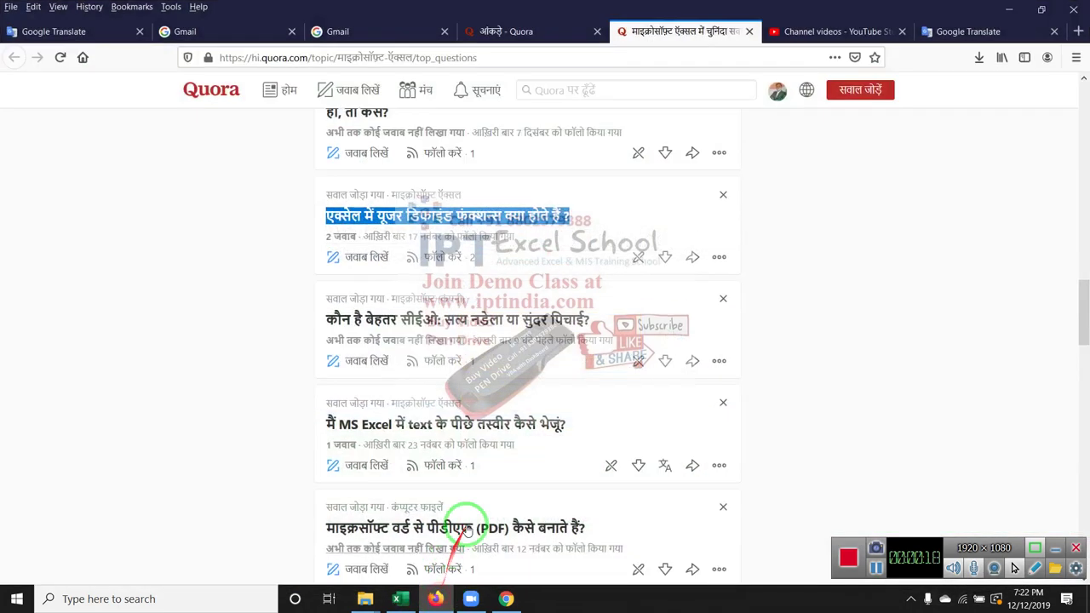
click(308, 210)
drag(315, 210, 569, 218)
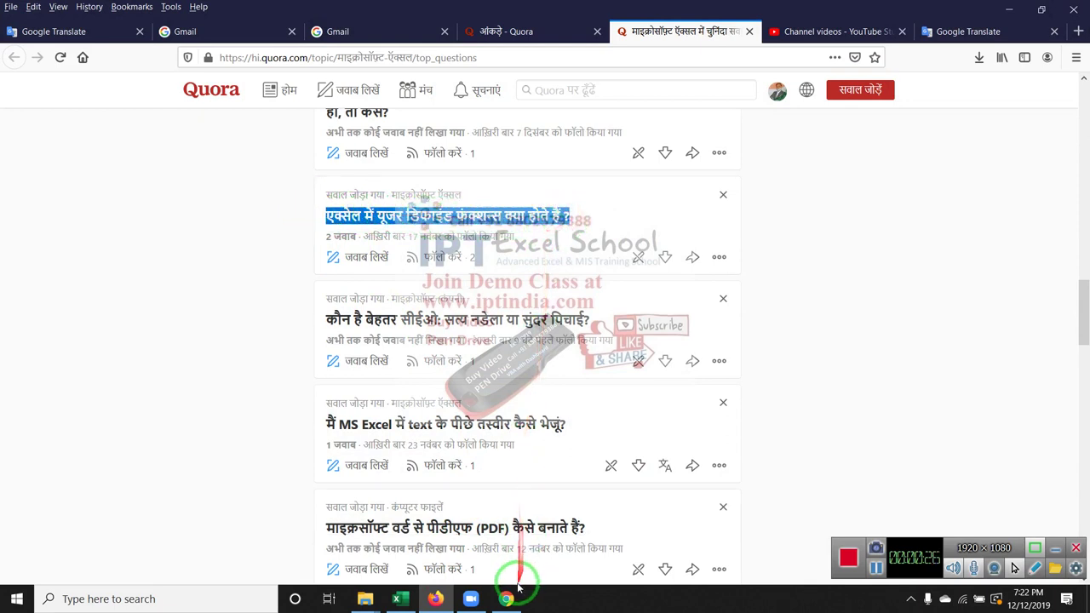
Show the desktop, refresh it three times, and return to the Table data workbook.
click(404, 600)
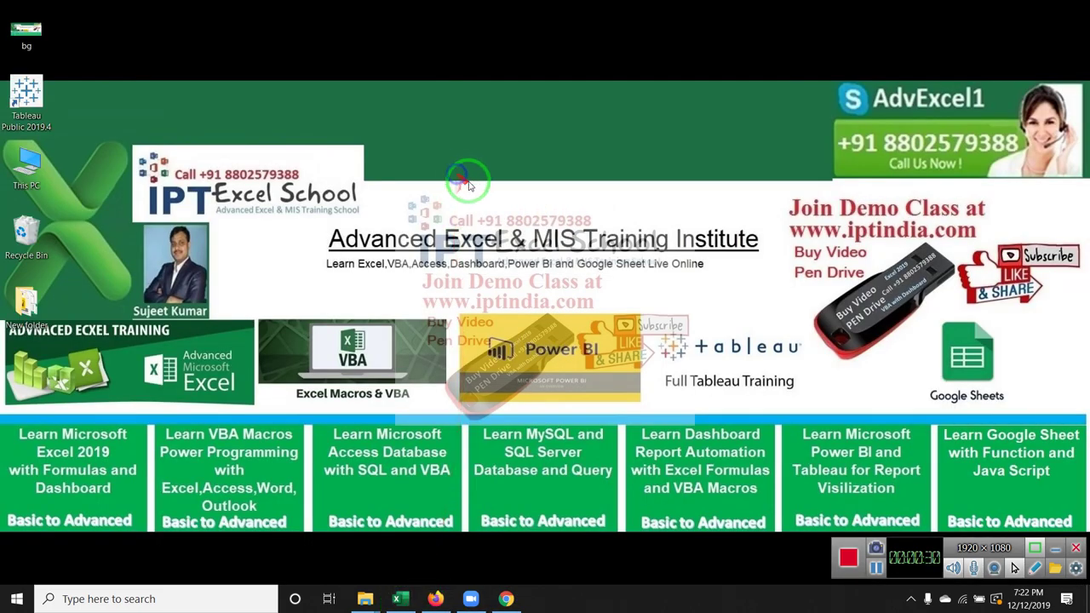
right_click(460, 180)
click(490, 215)
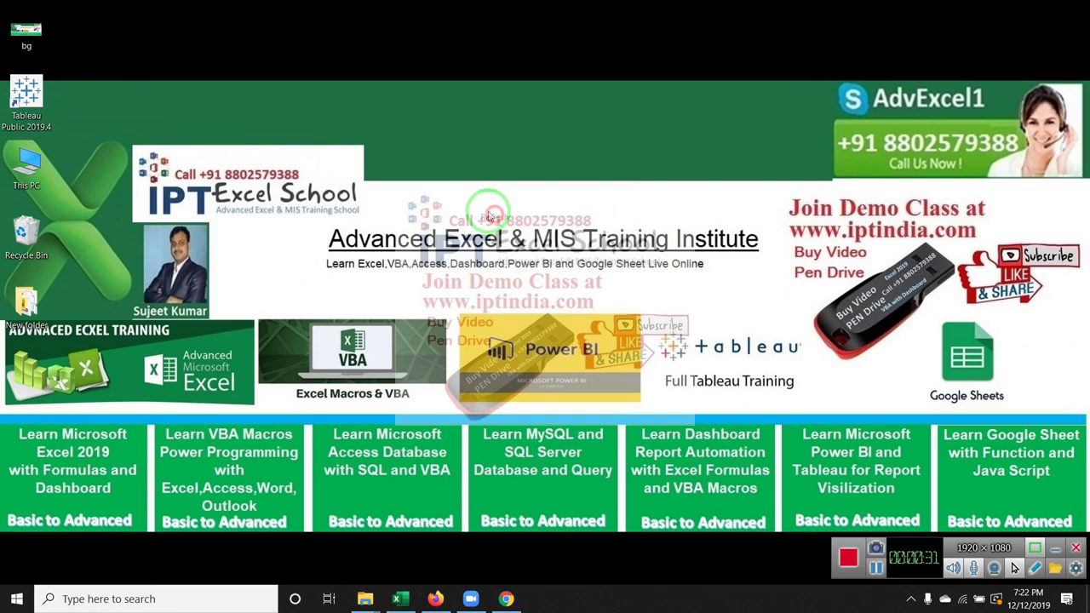
right_click(443, 170)
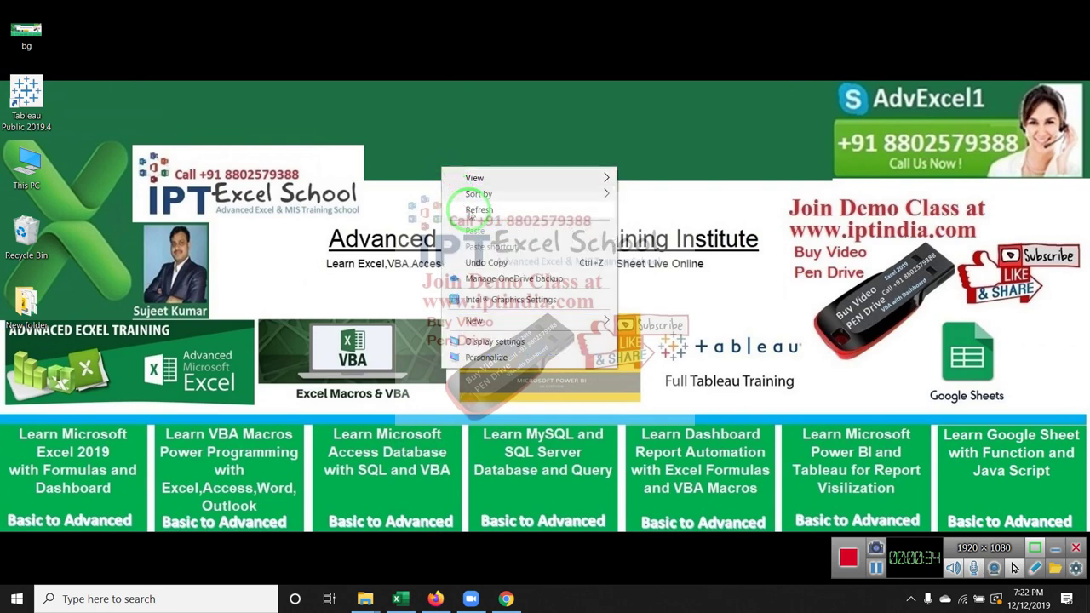
click(470, 215)
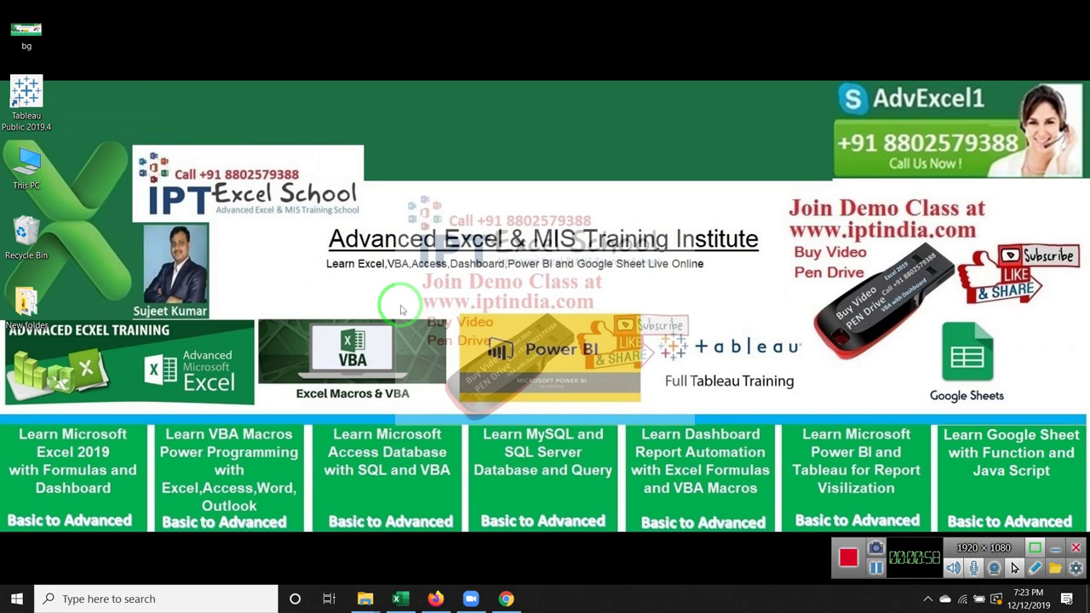
right_click(423, 298)
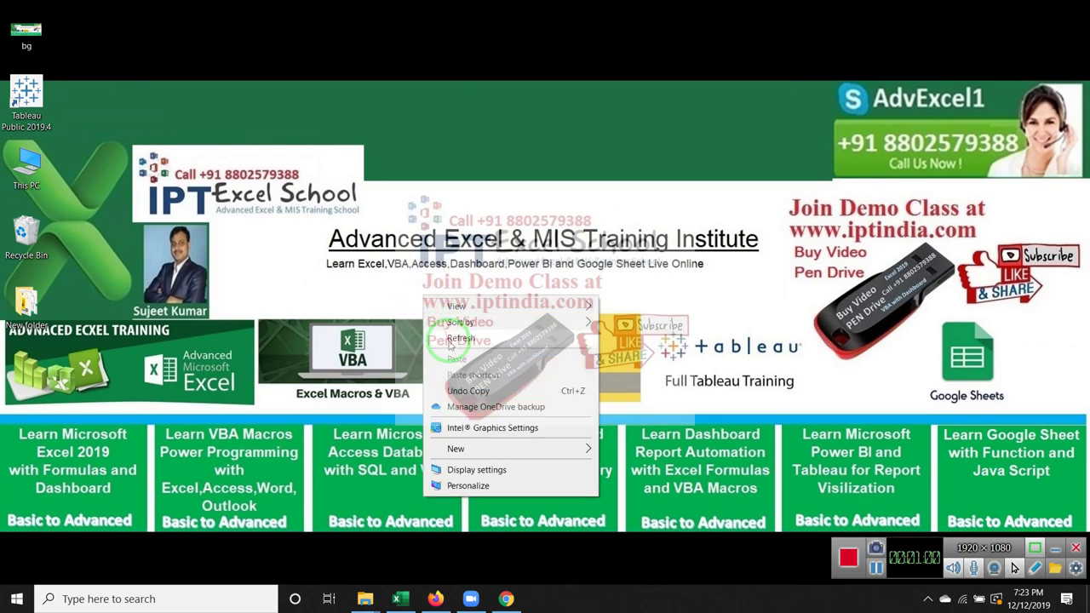
click(450, 339)
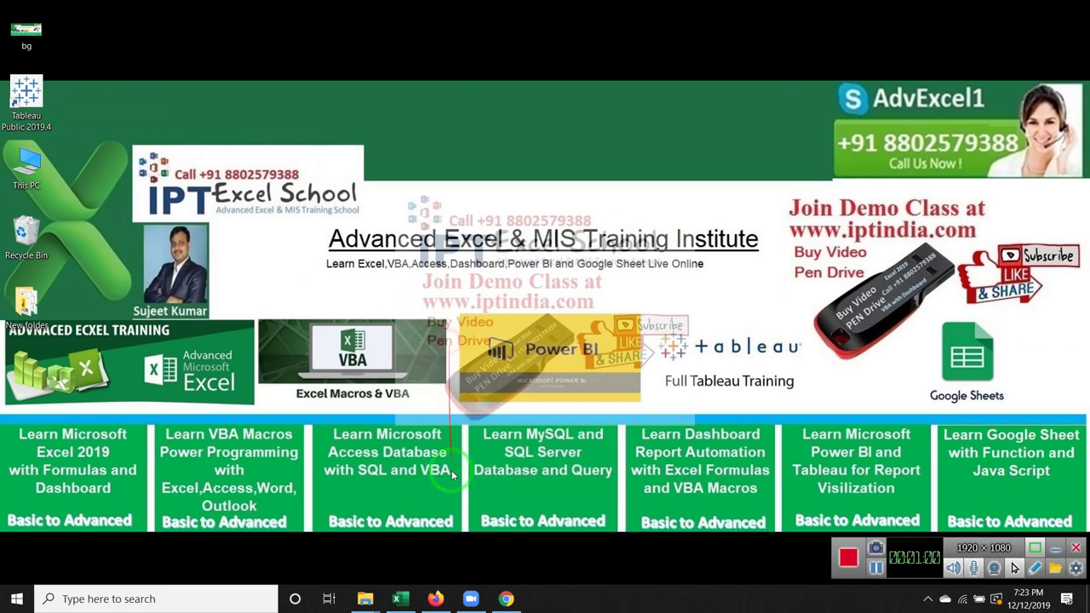
click(402, 599)
Start a =vl formula in cell F67, then cancel it.
click(401, 221)
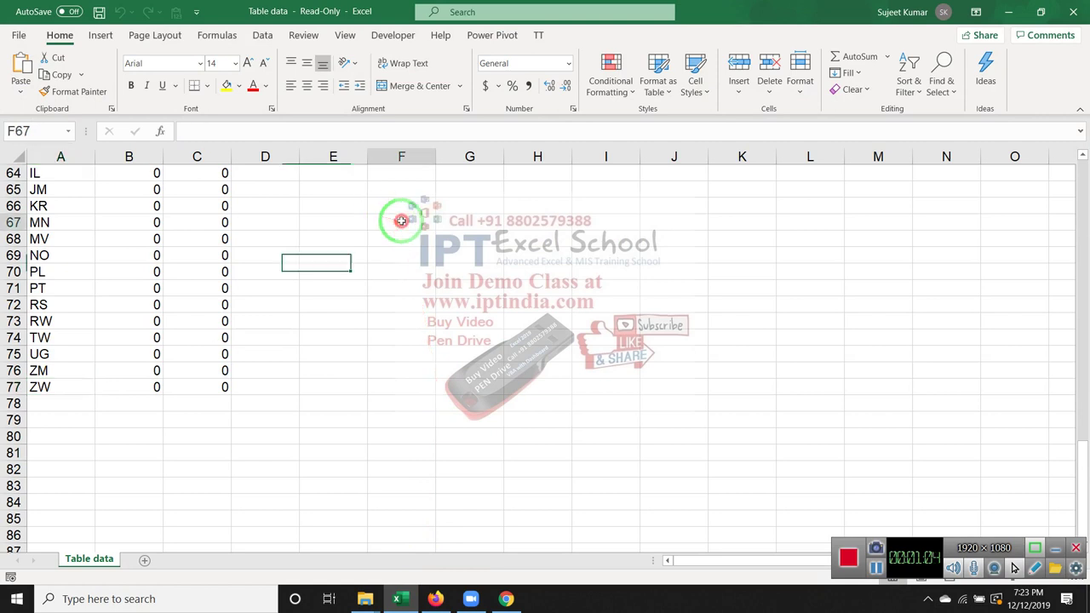
text(=vl)
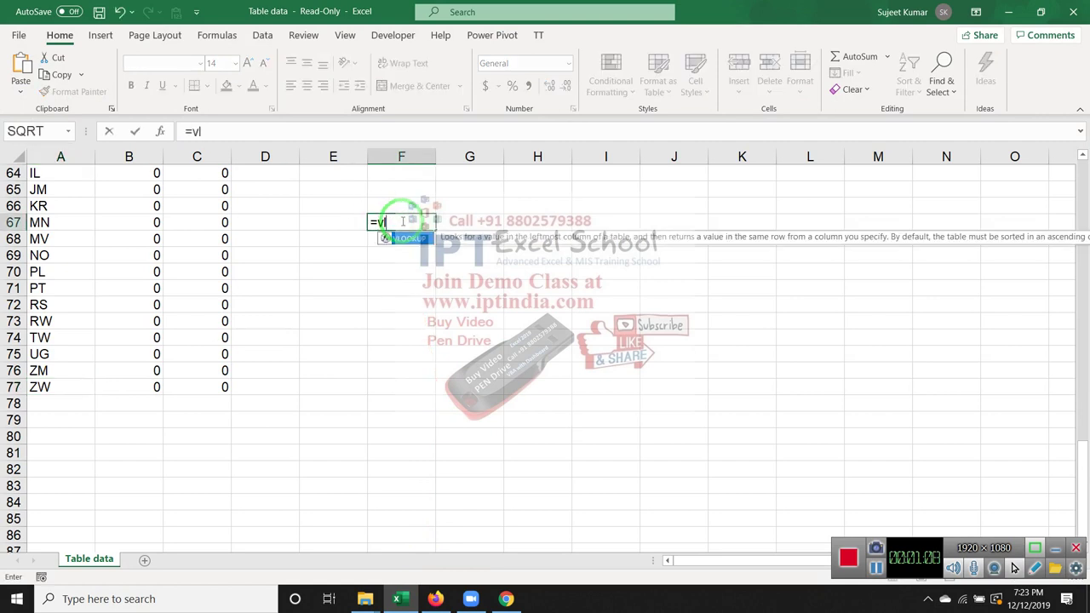
key(Escape)
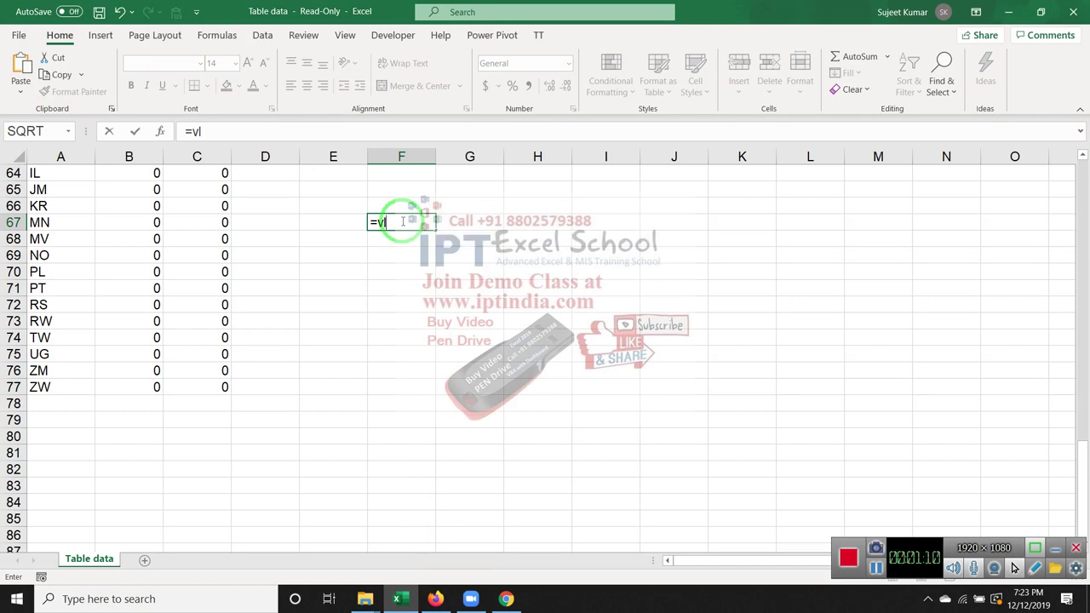
key(Escape)
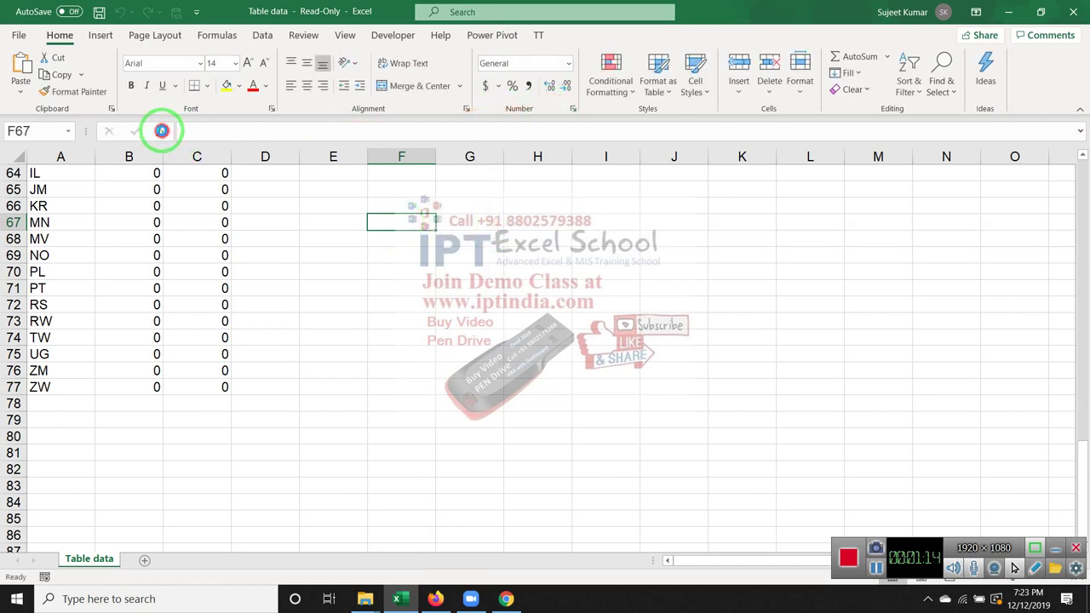
Filter Insert Function to User Defined, scan the Solver-only list, then go to File.
click(161, 130)
click(380, 131)
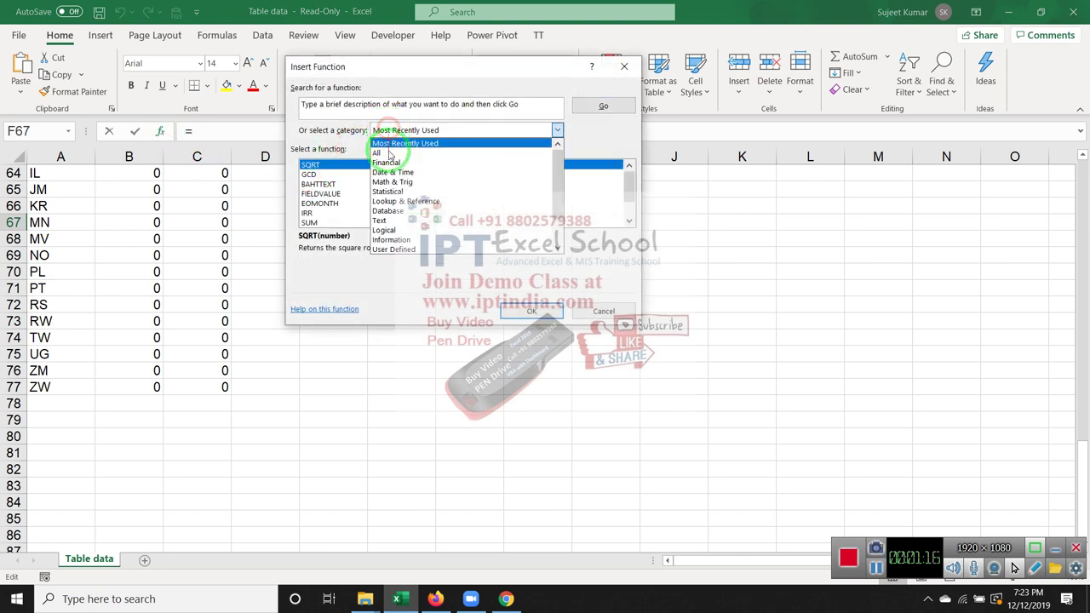
click(402, 250)
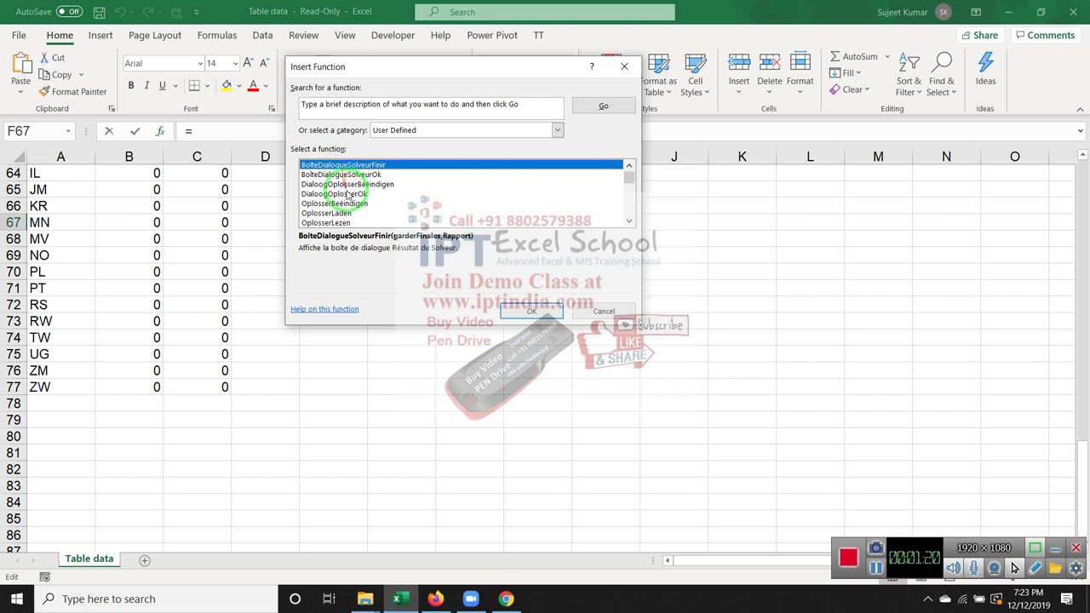
scroll(348, 196, down, 3)
scroll(348, 200, down, 3)
scroll(349, 209, down, 2)
scroll(349, 220, down, 3)
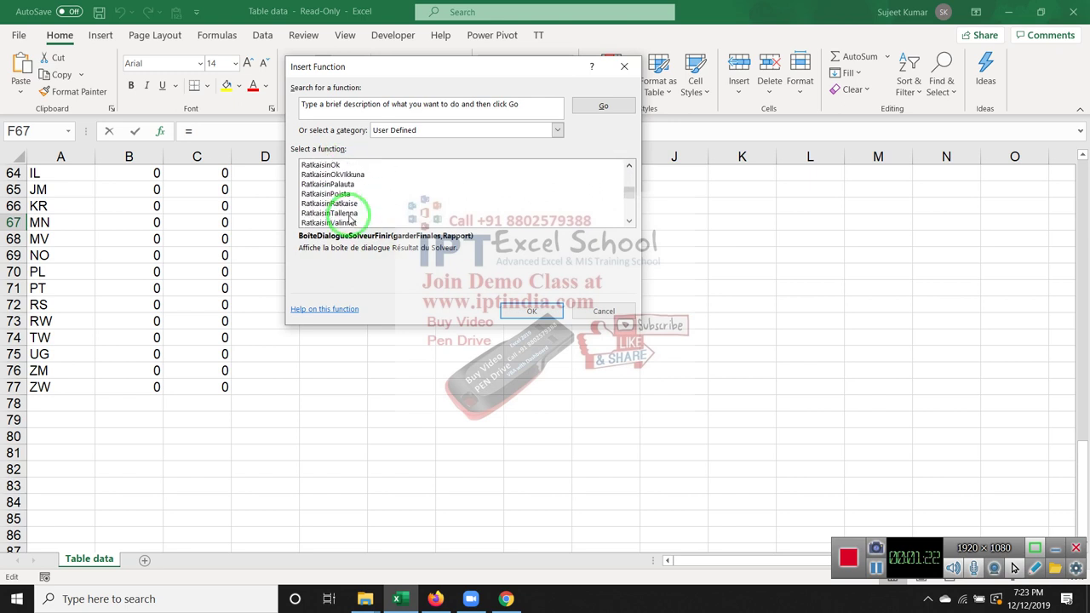
scroll(349, 219, down, 2)
scroll(349, 220, down, 2)
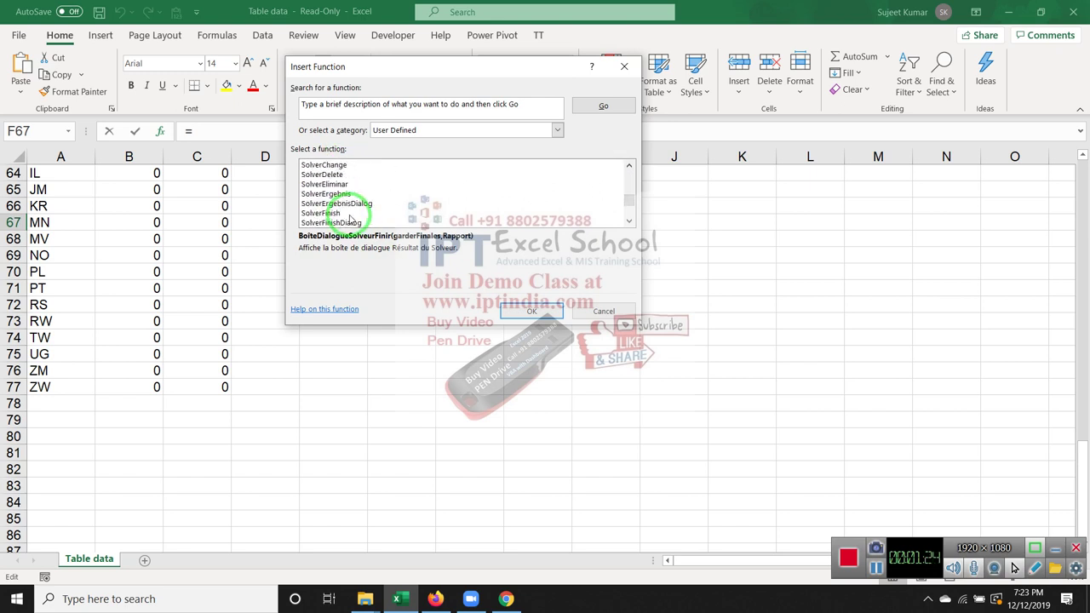
scroll(350, 220, down, 2)
scroll(345, 215, down, 1)
scroll(342, 209, down, 1)
scroll(340, 200, down, 1)
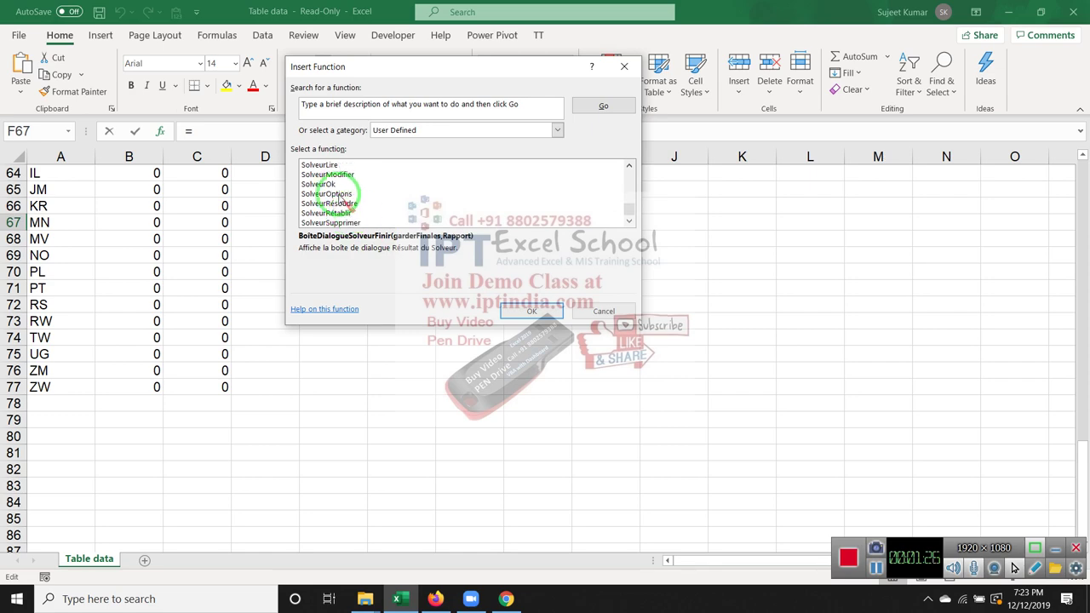
key(Escape)
click(19, 35)
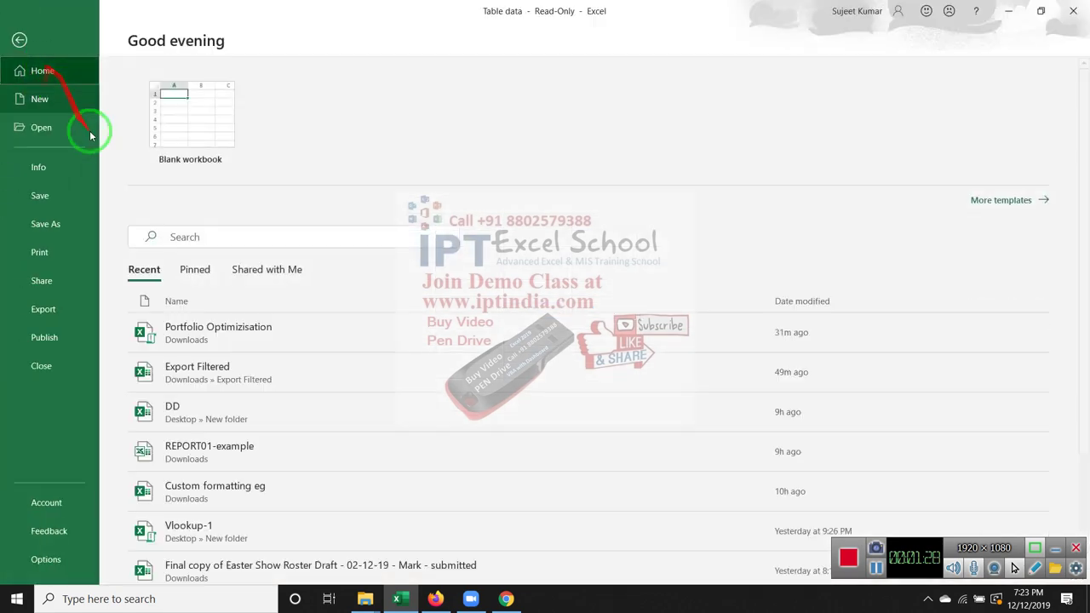
Check the Excel Add-ins list through Options, confirming only Solver Add-in is ticked.
click(62, 558)
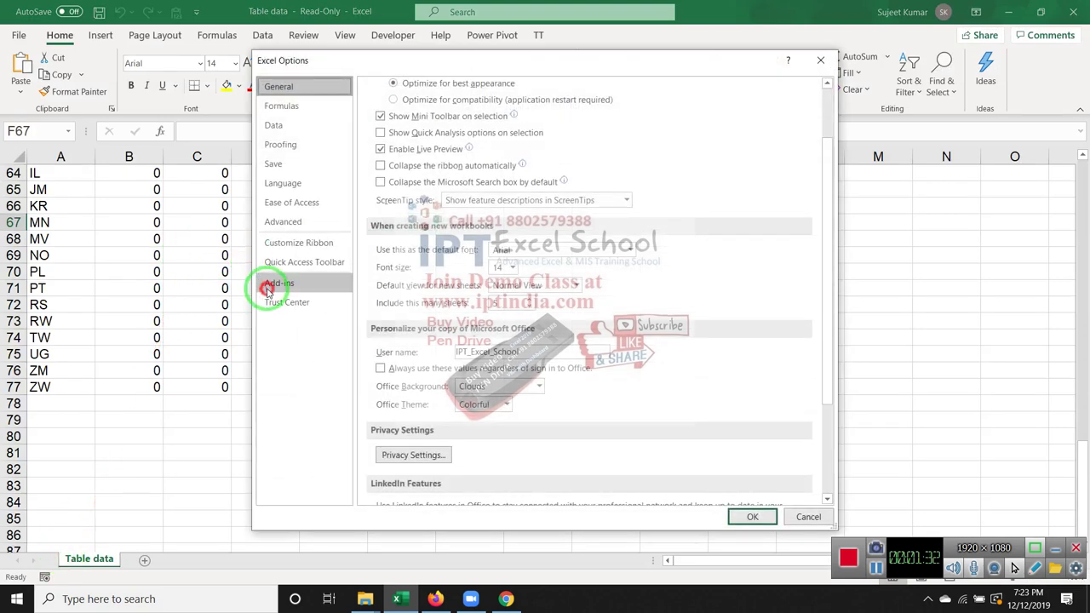
click(268, 288)
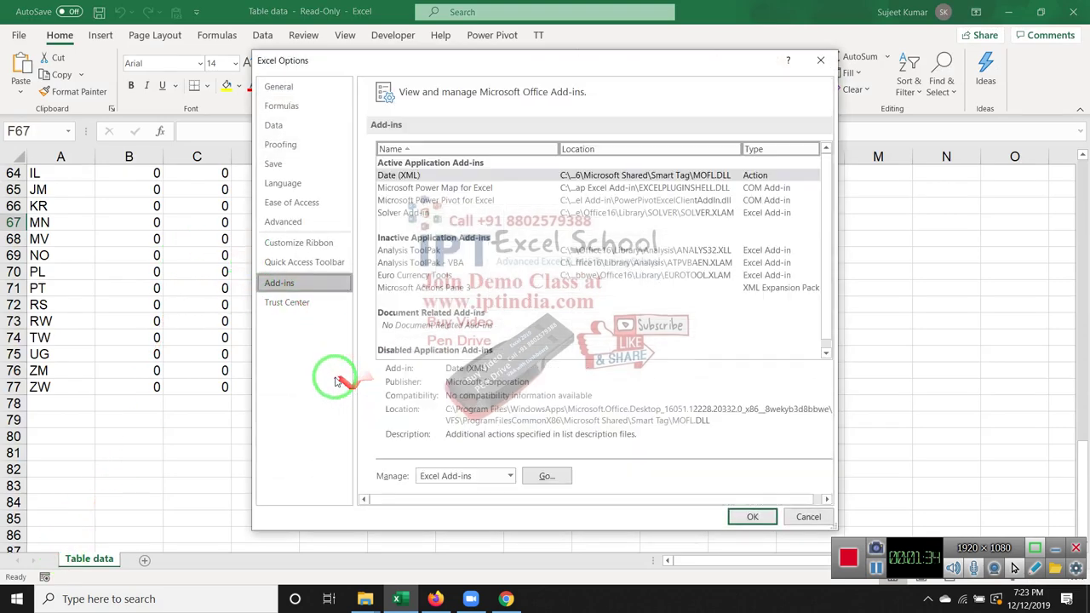
click(545, 476)
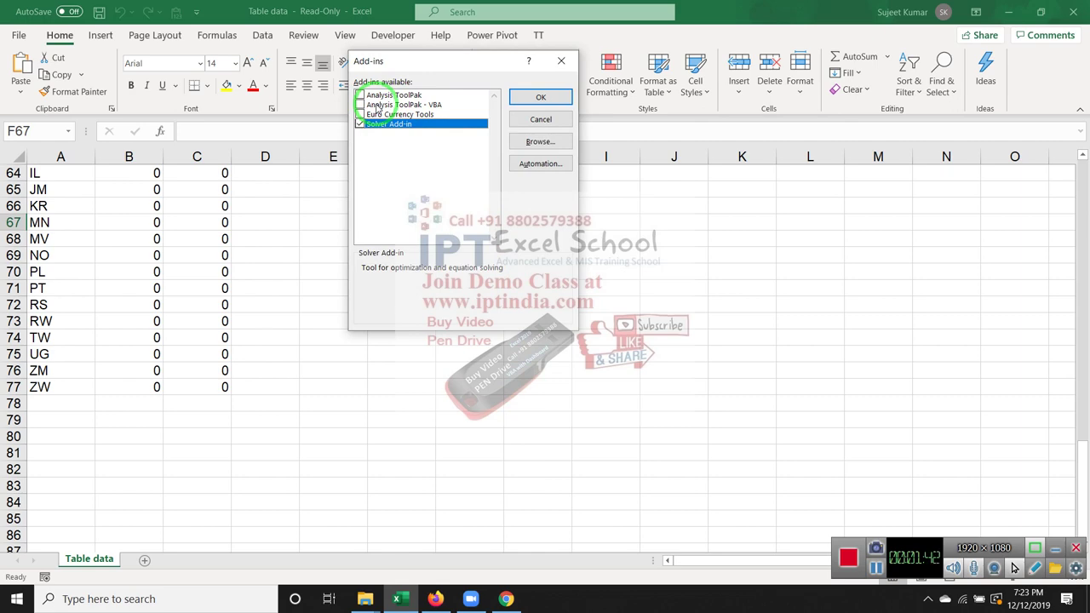
key(Escape)
Open the Visual Basic editor from Developer and cancel the Solver project's password prompt.
click(392, 35)
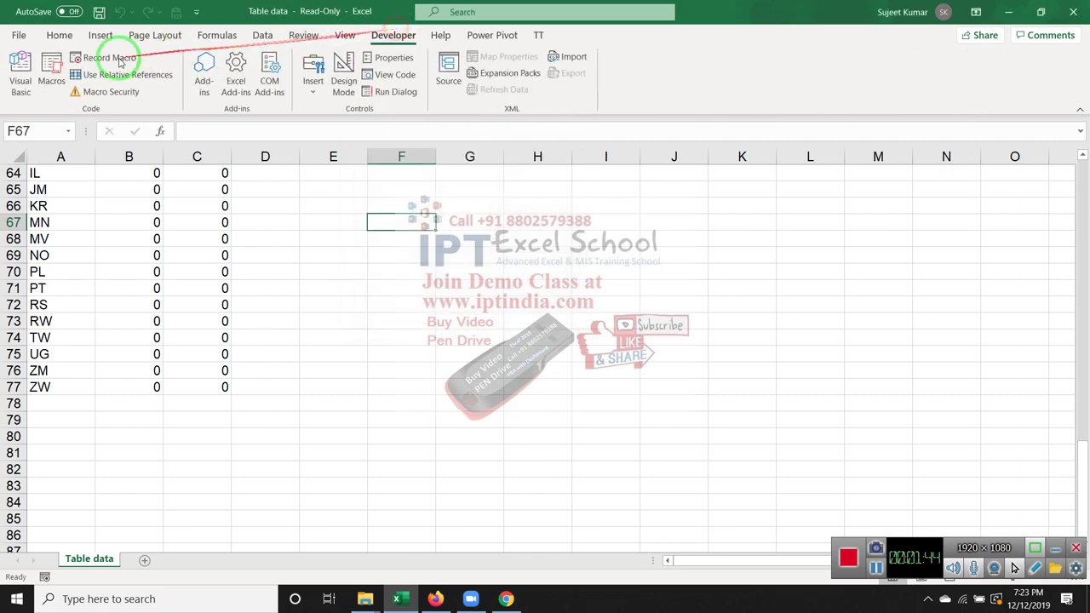
click(24, 75)
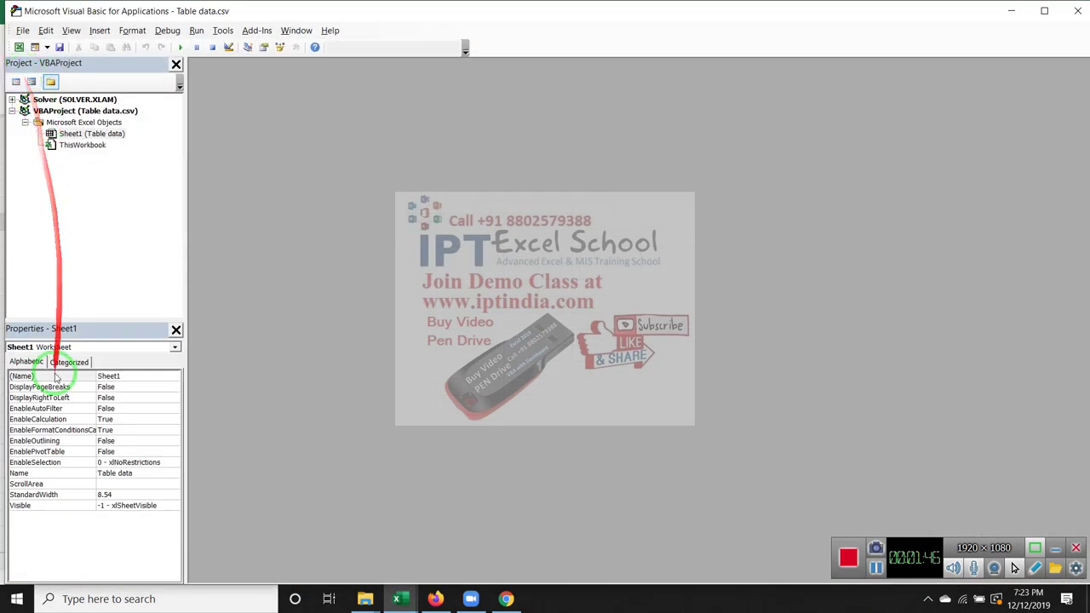
click(12, 100)
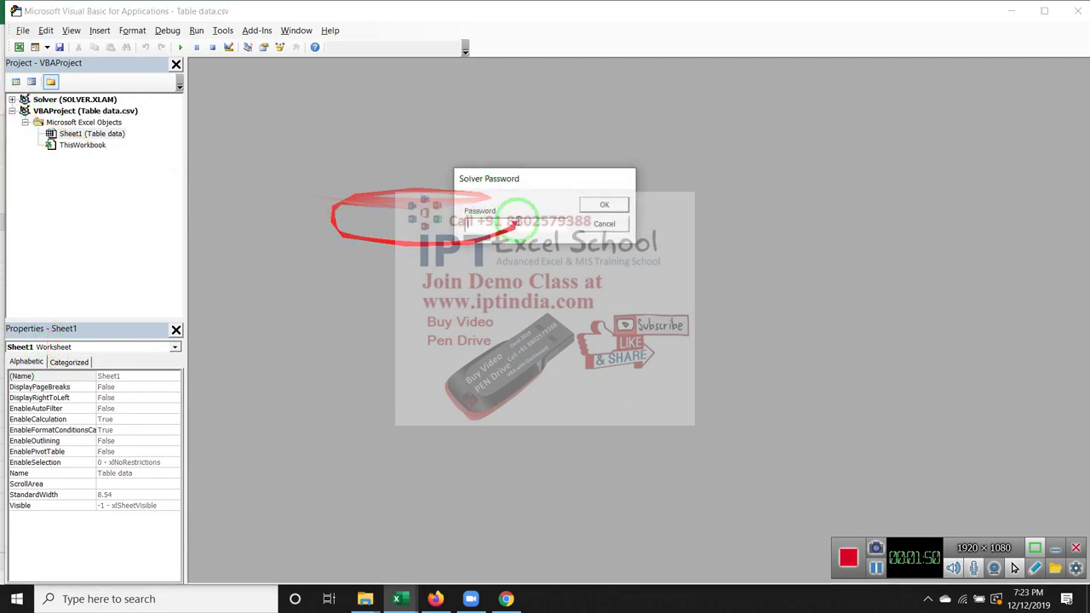
click(593, 225)
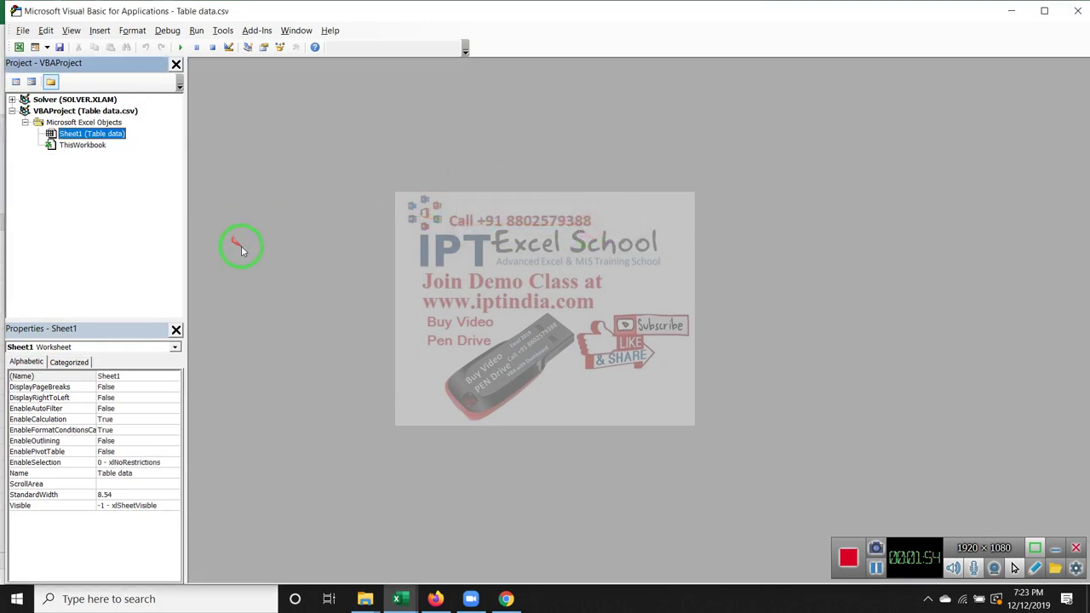
Insert Module1 and type Function MyFunction(A As Long, l As Long), dismissing compile errors.
click(100, 31)
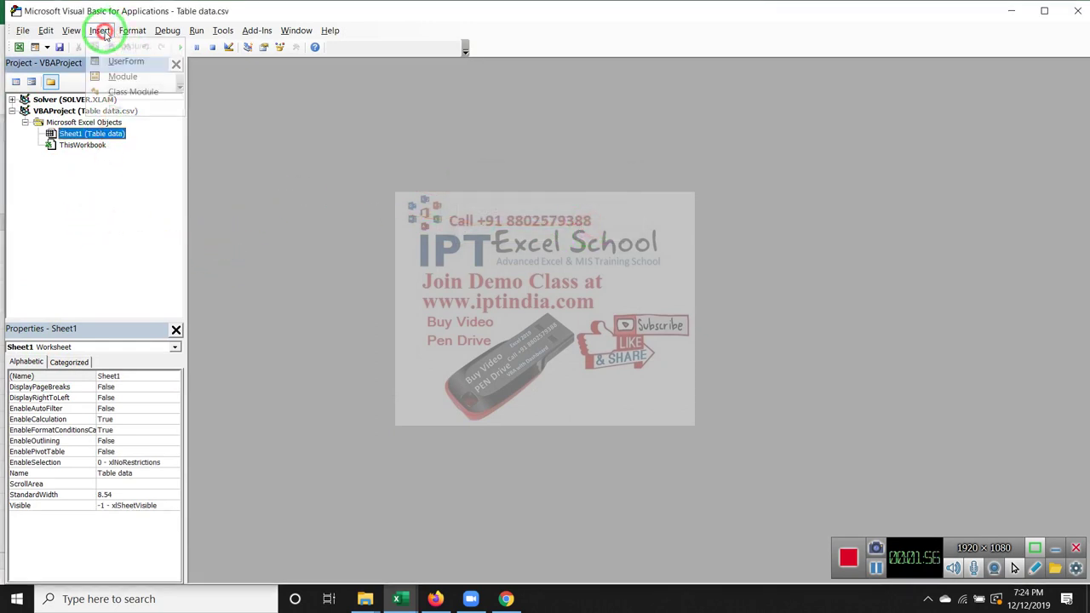
click(121, 76)
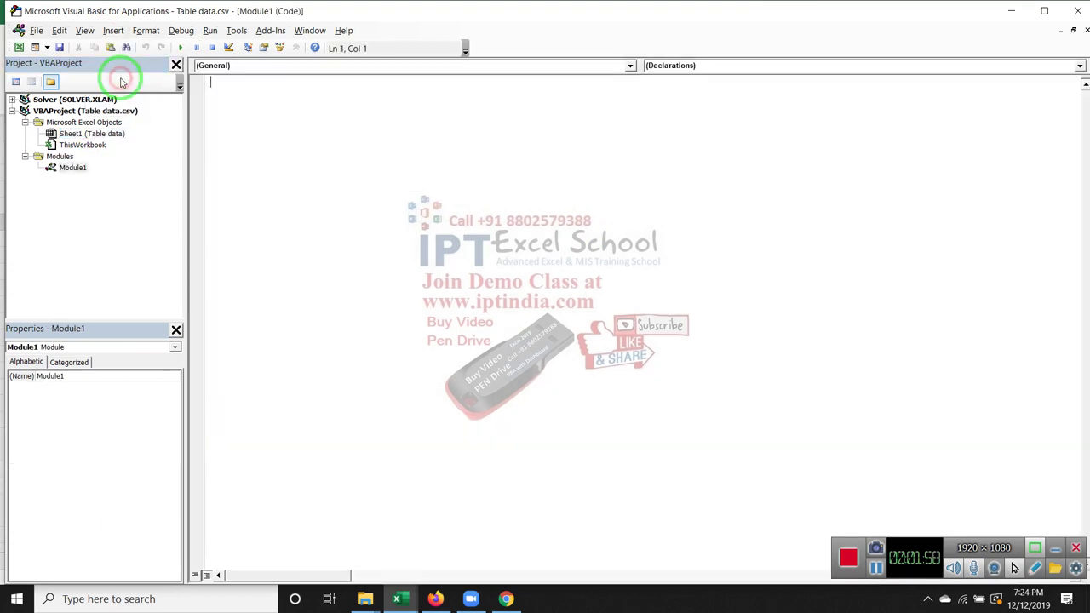
text(func)
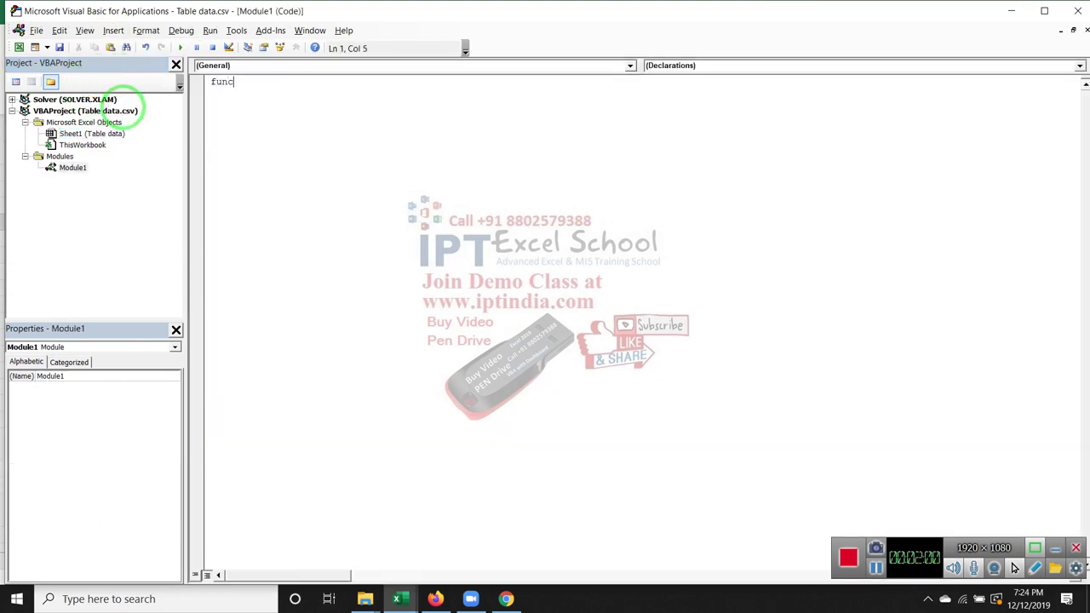
text(tion MyFunction(A)
text( as )
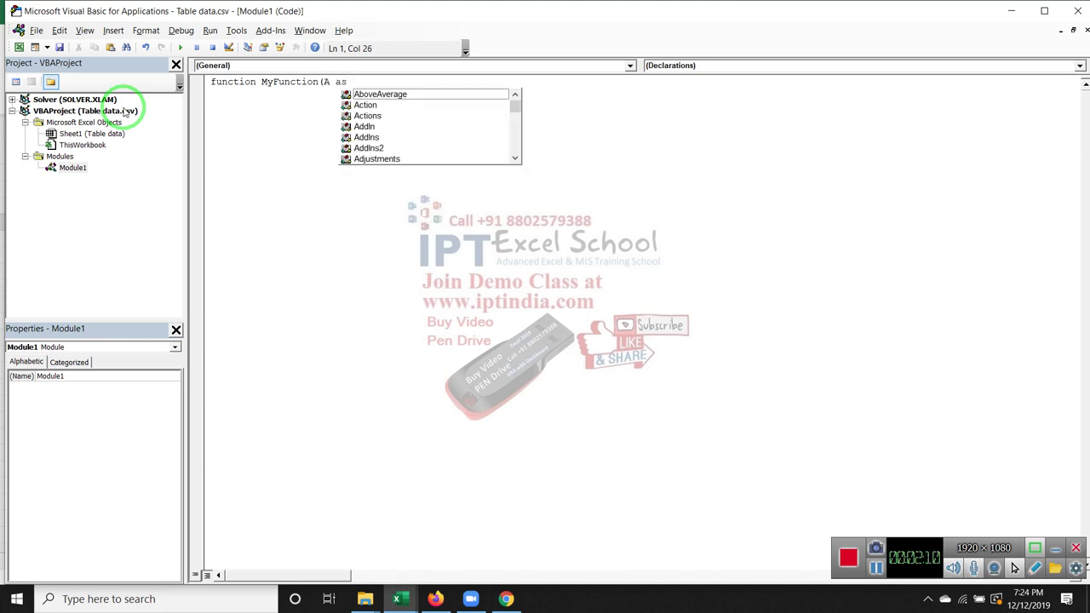
text(long)
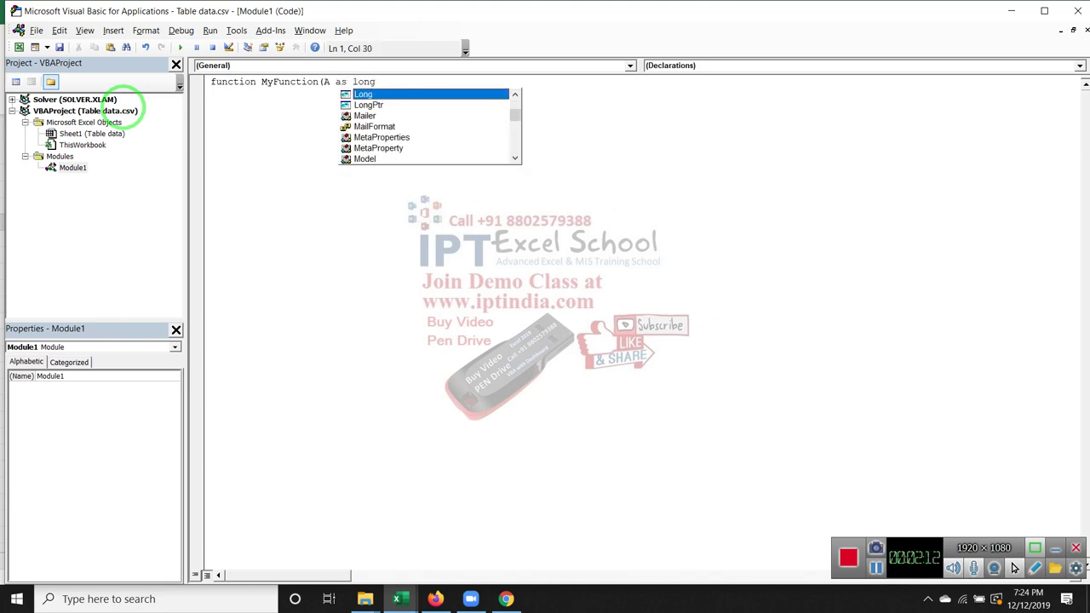
key(Tab)
text(,)
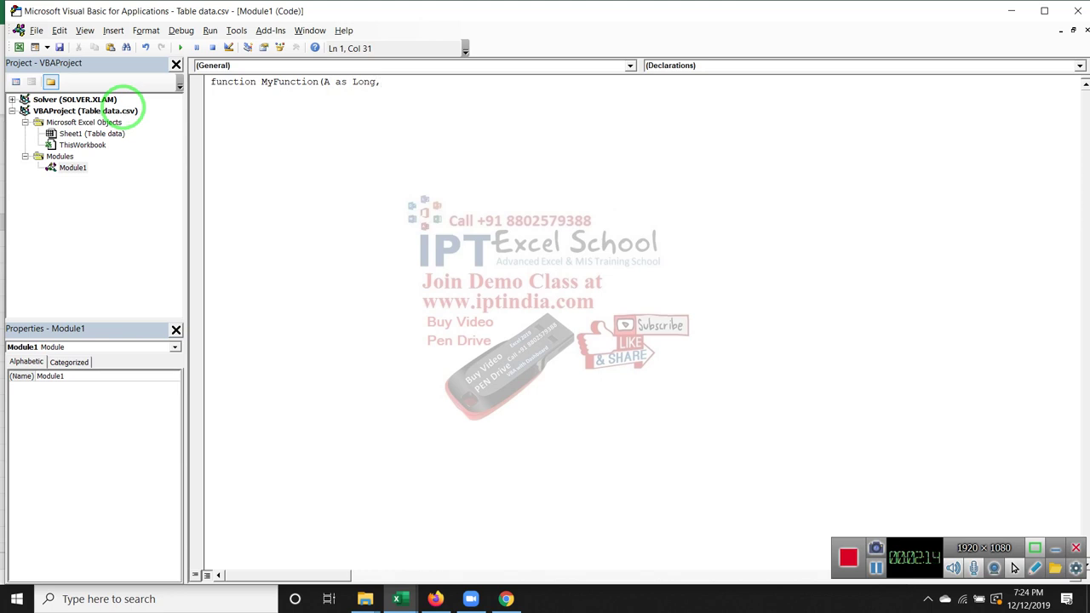
text(l as )
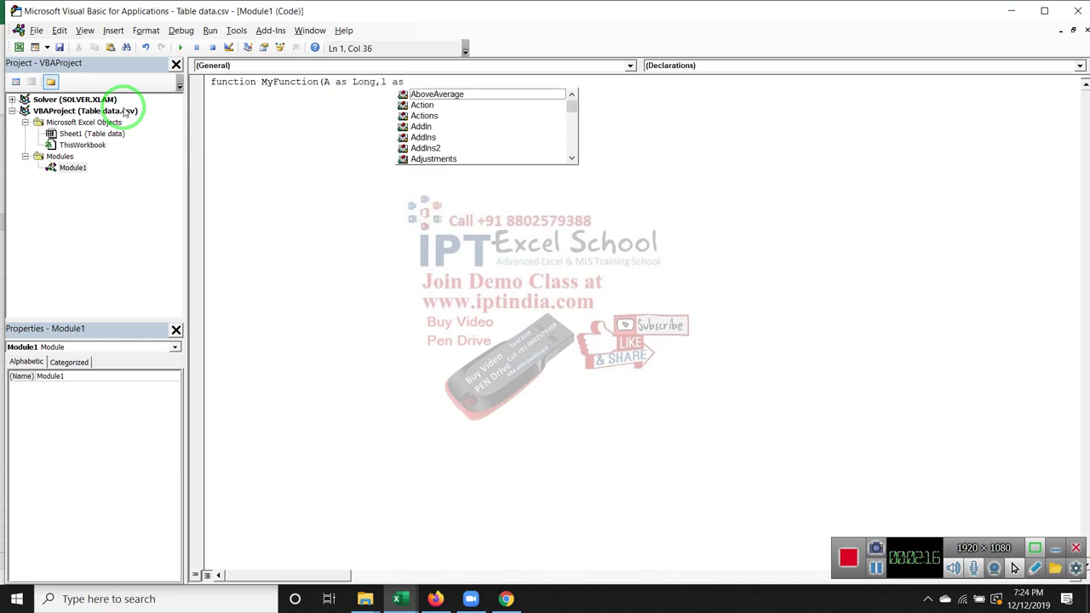
text(ong)
key(Tab)
text(long)
key(Tab)
key(Return)
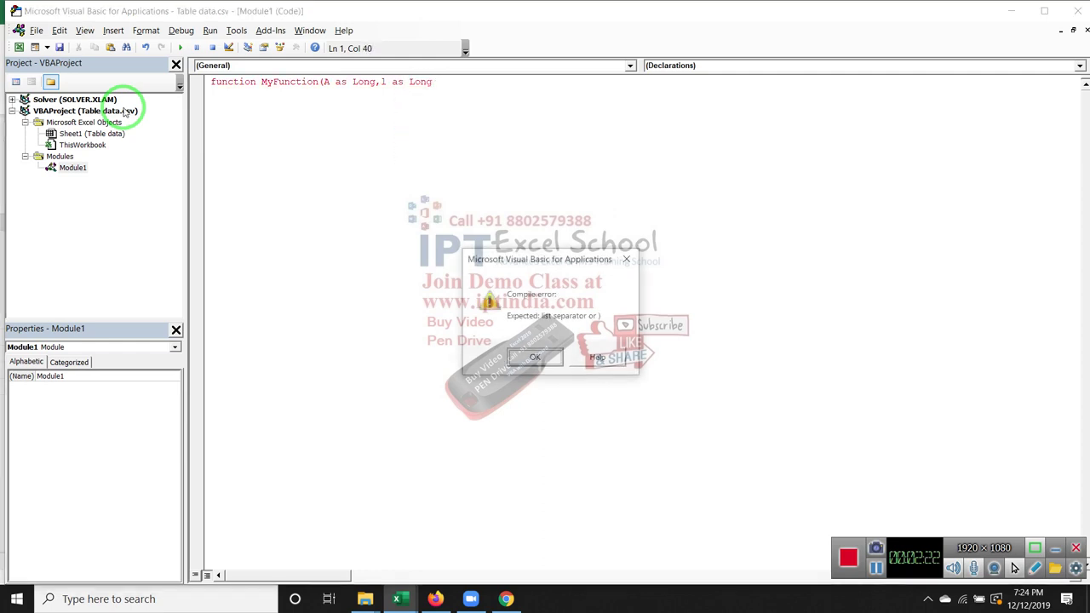
key(Return)
Finish the MyFunction header so End Function appears, with blank lines inside the body.
key(Return)
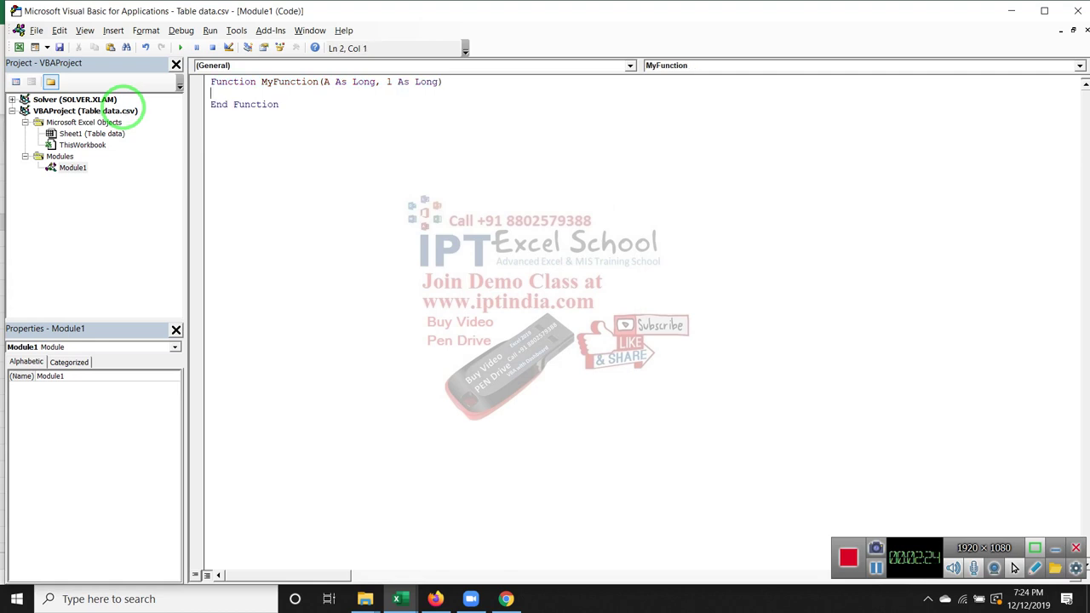
key(Return)
key(Return)
key(Return)
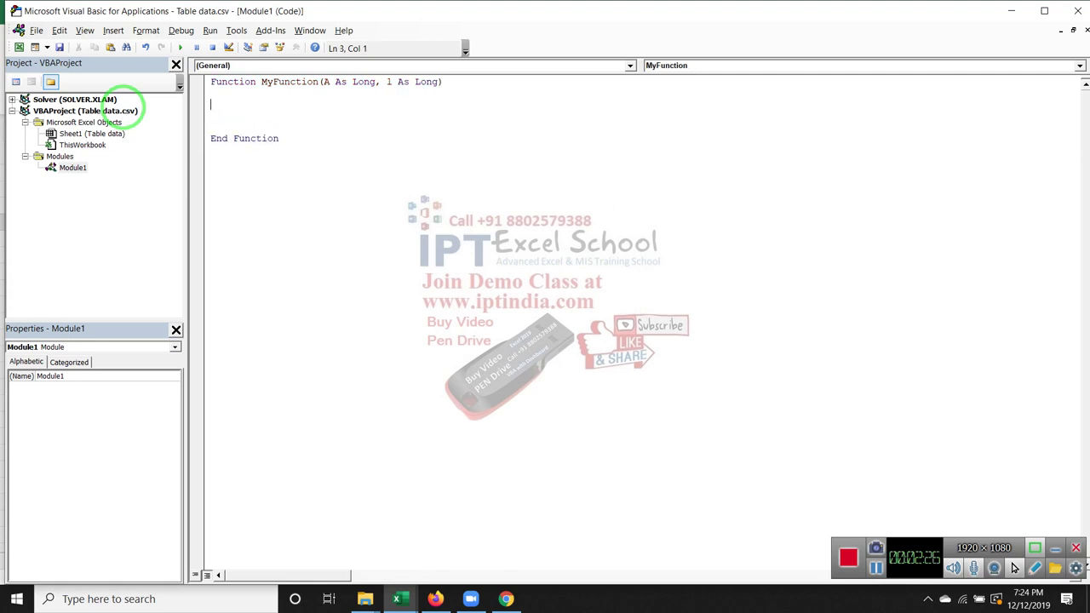
key(Return)
text(myfunction=l-n)
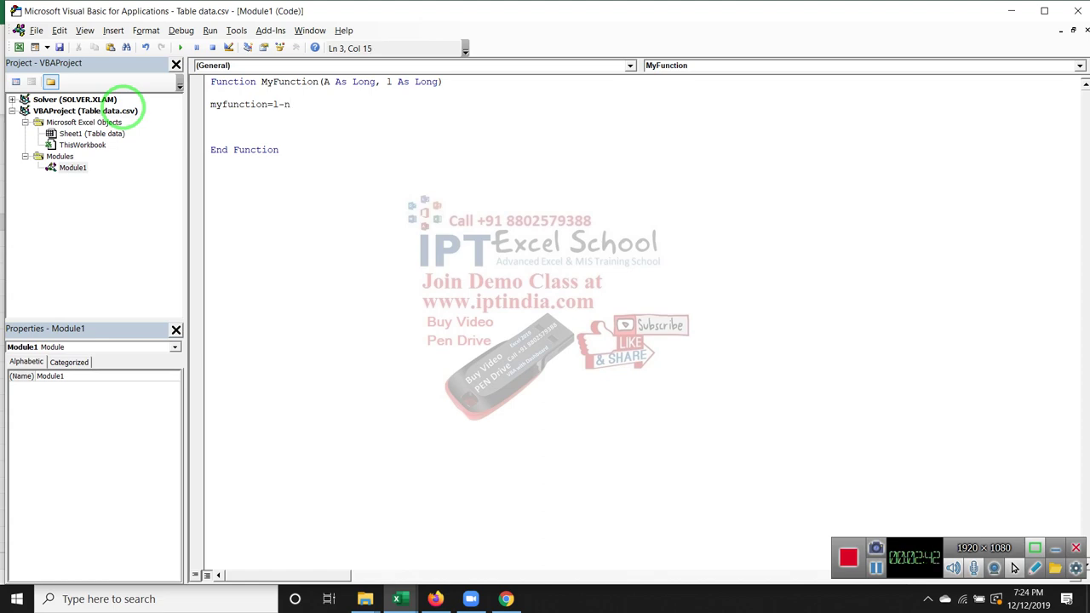
Enter =MyFunction(E66,F66) in cell F67.
click(336, 165)
key(alt+F11)
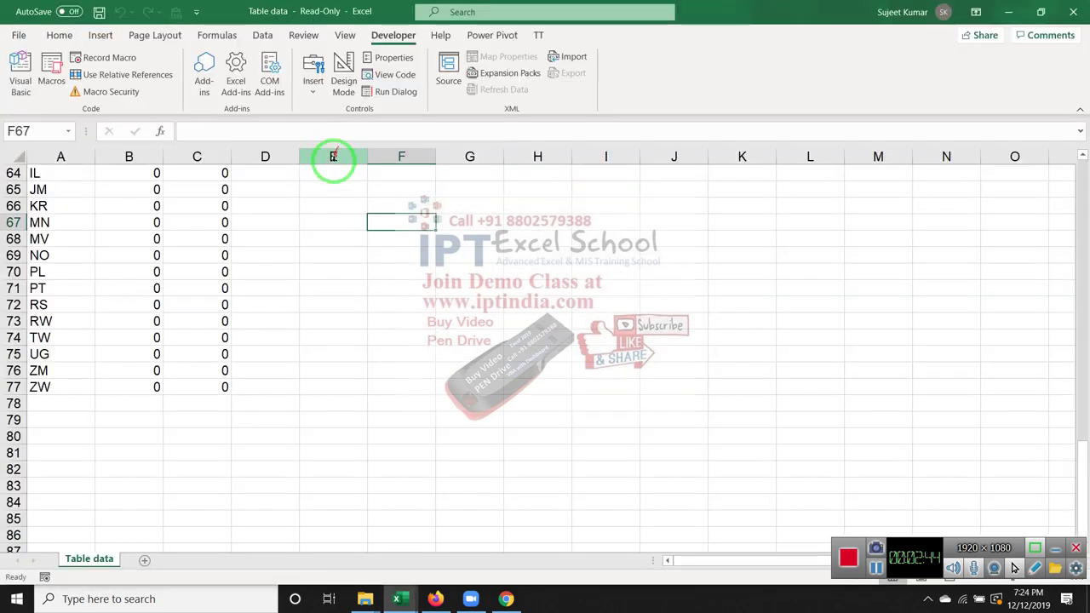
text(=my)
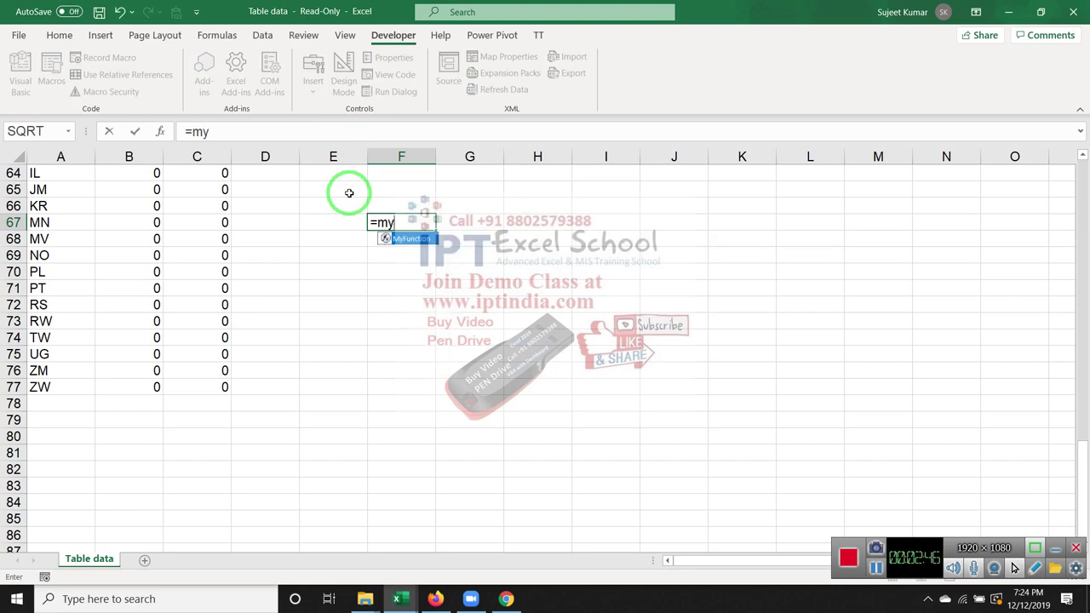
key(Tab)
click(333, 201)
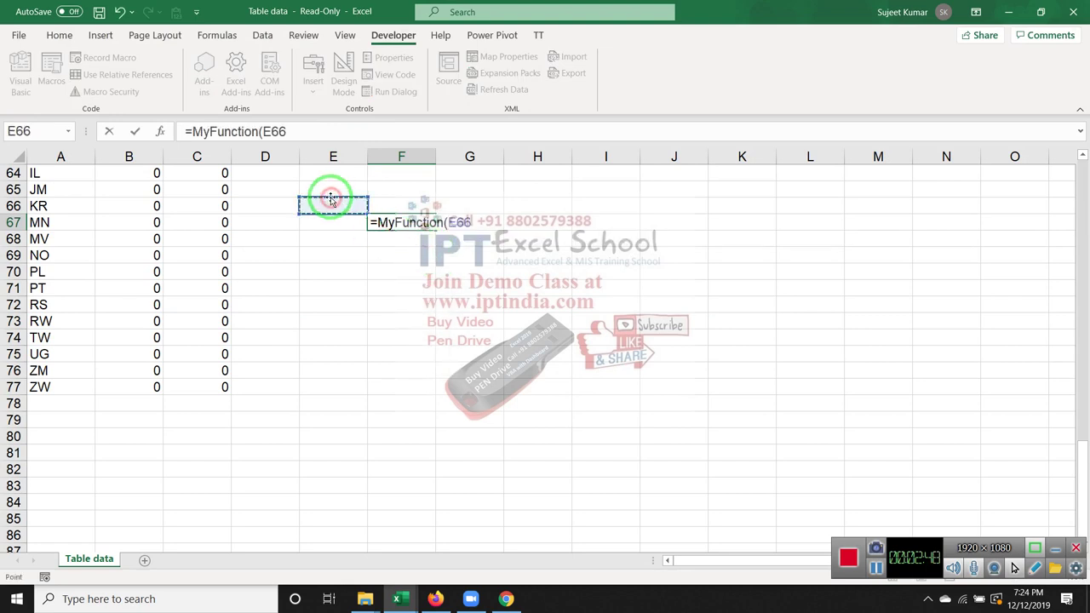
text(,)
click(399, 206)
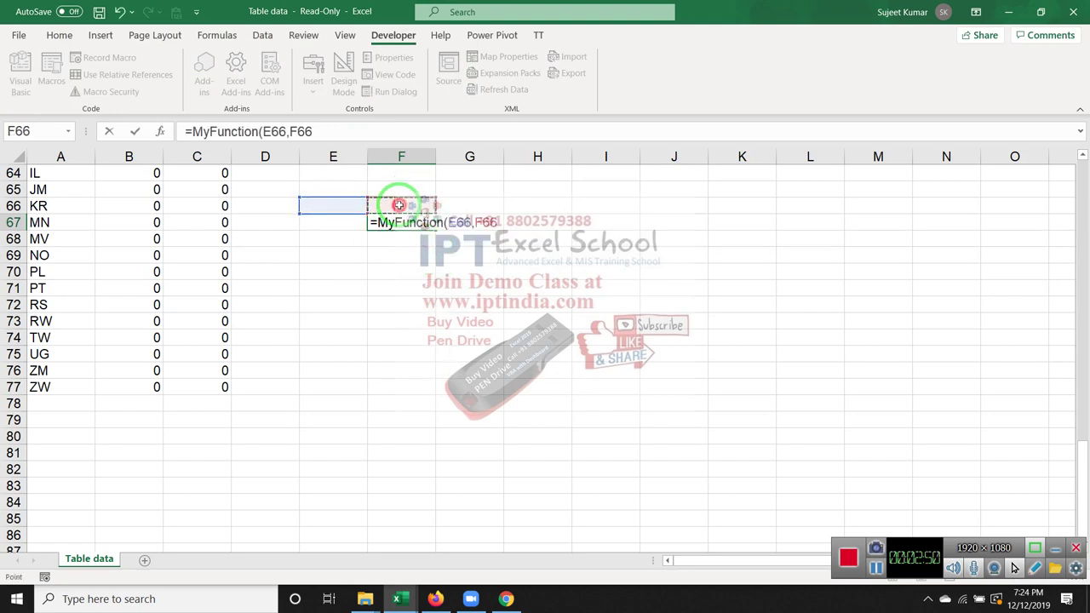
key(Return)
Put test values 25 in F66 and 65 in E66, then re-enter F67's formula.
click(399, 205)
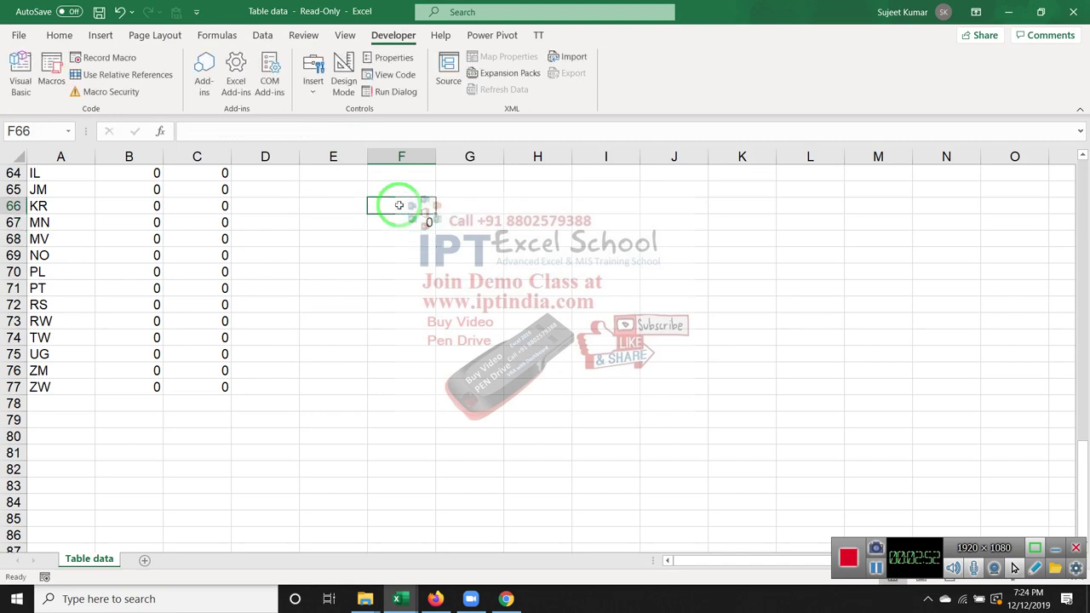
text(25)
key(Left)
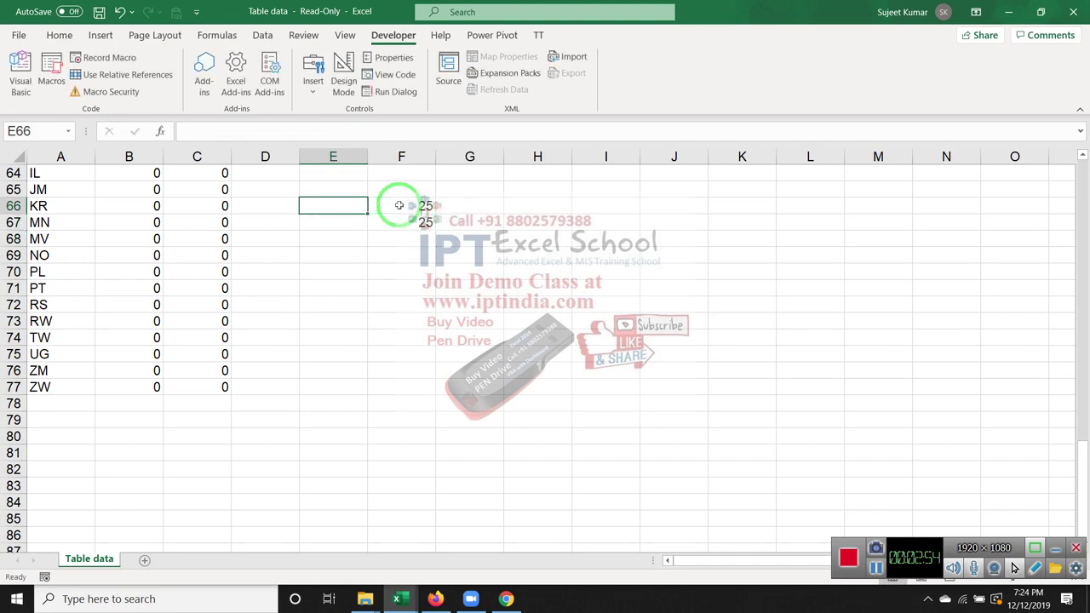
text(65)
key(Return)
key(Up)
double_click(425, 223)
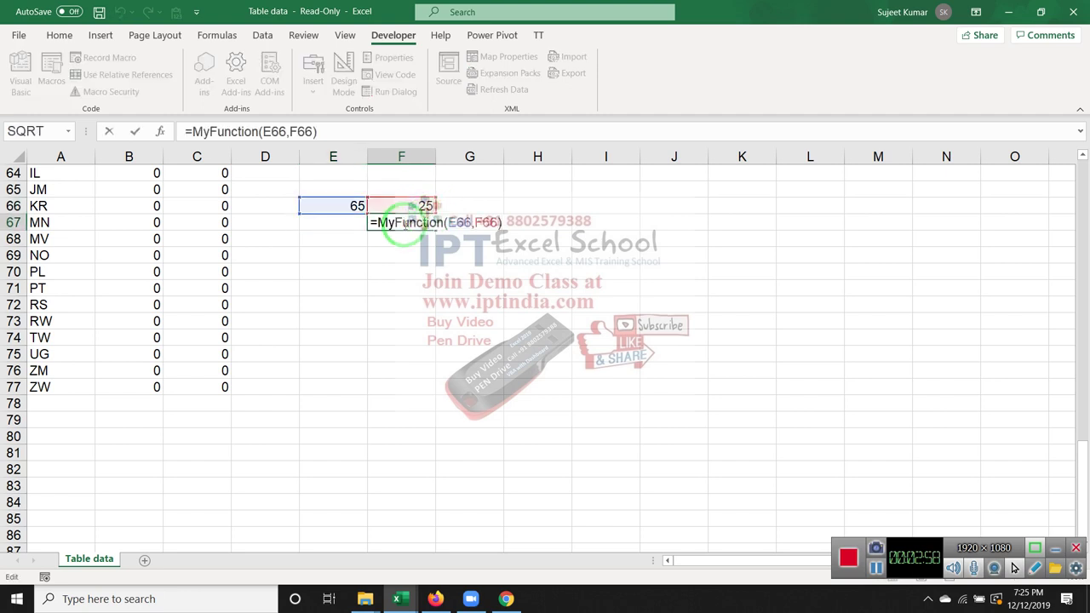
key(Return)
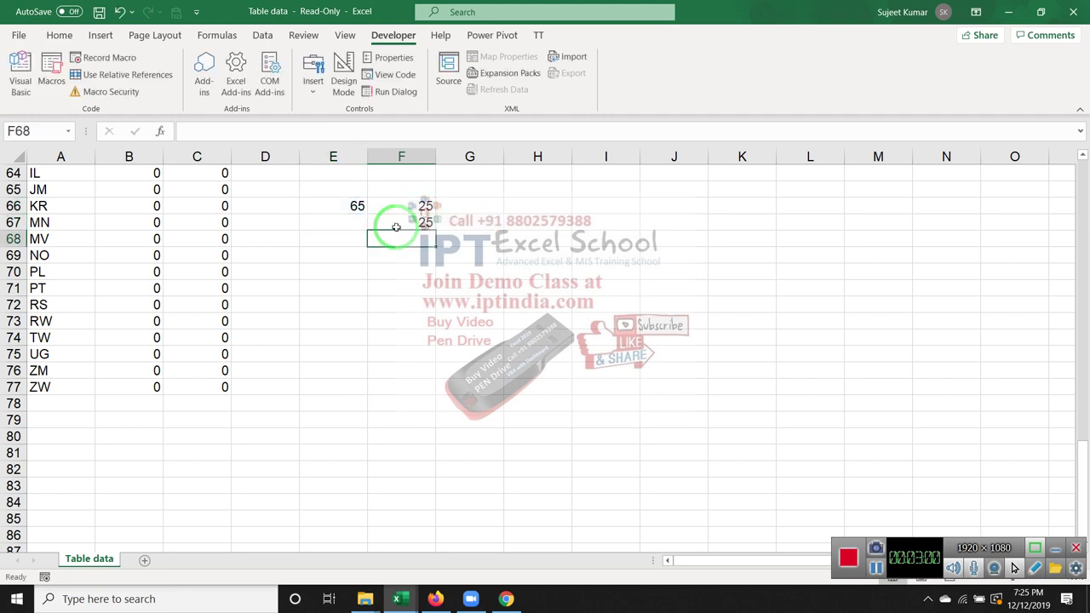
key(alt+F11)
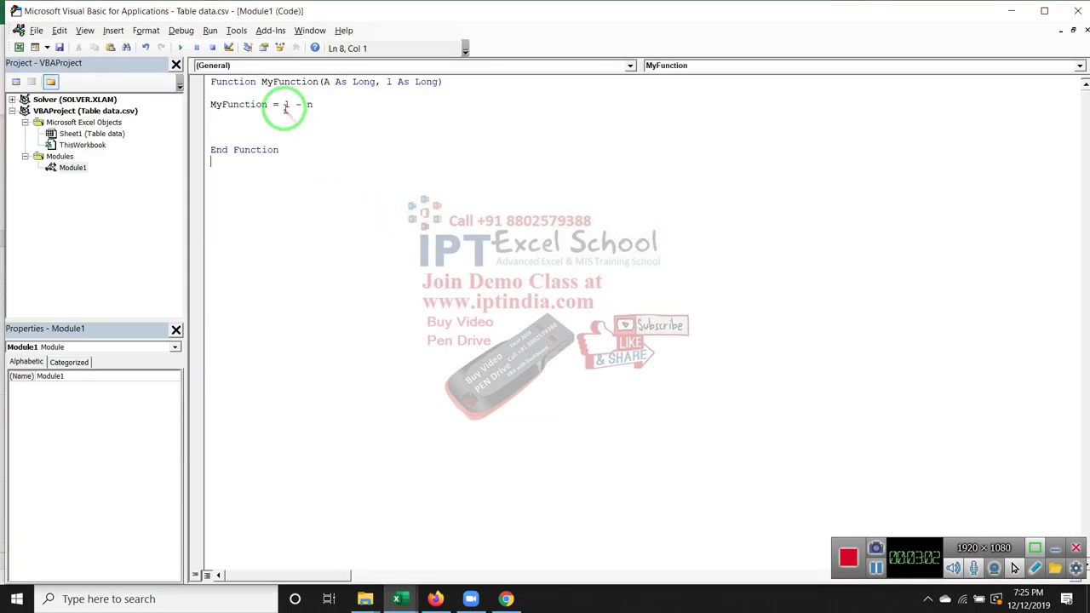
Delete the stray l in the subtraction and rename parameter A to n.
double_click(288, 104)
key(Delete)
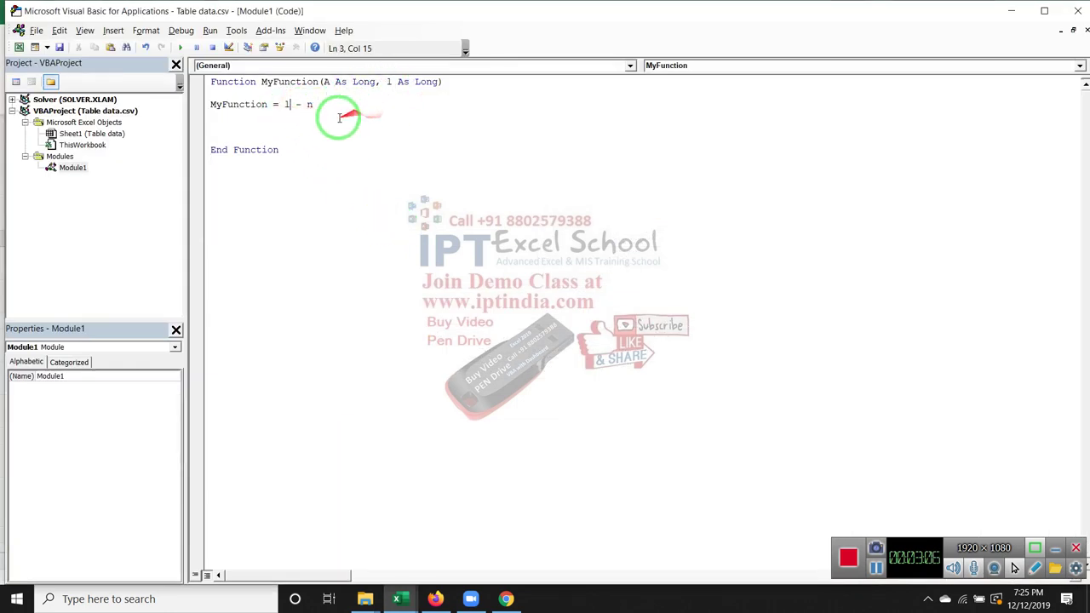
double_click(325, 81)
text(n)
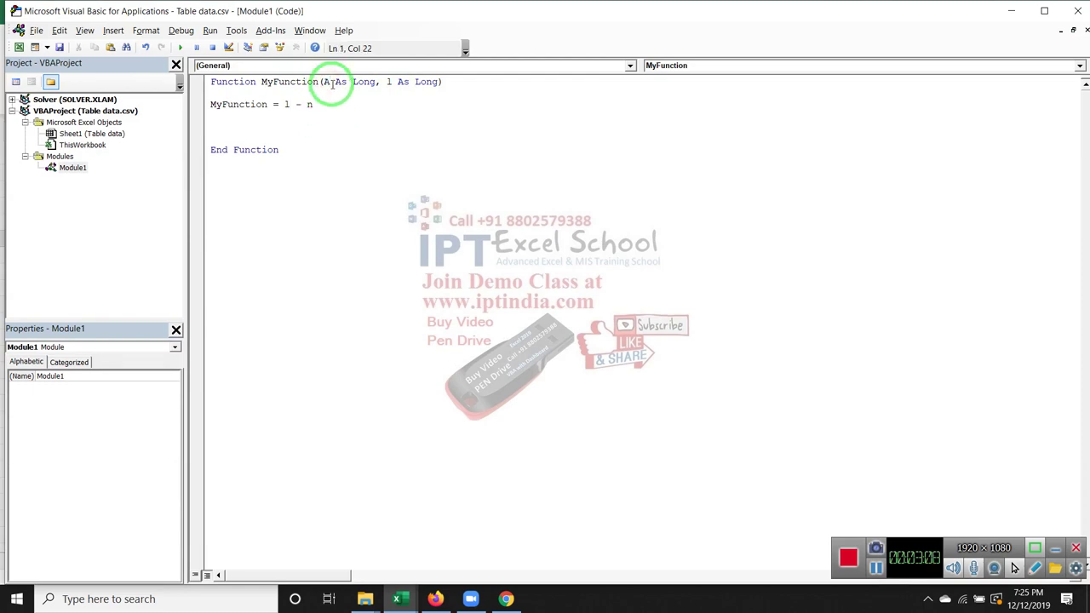
click(346, 129)
Recalculate F67 in Excel so MyFunction returns -40.
key(alt+F11)
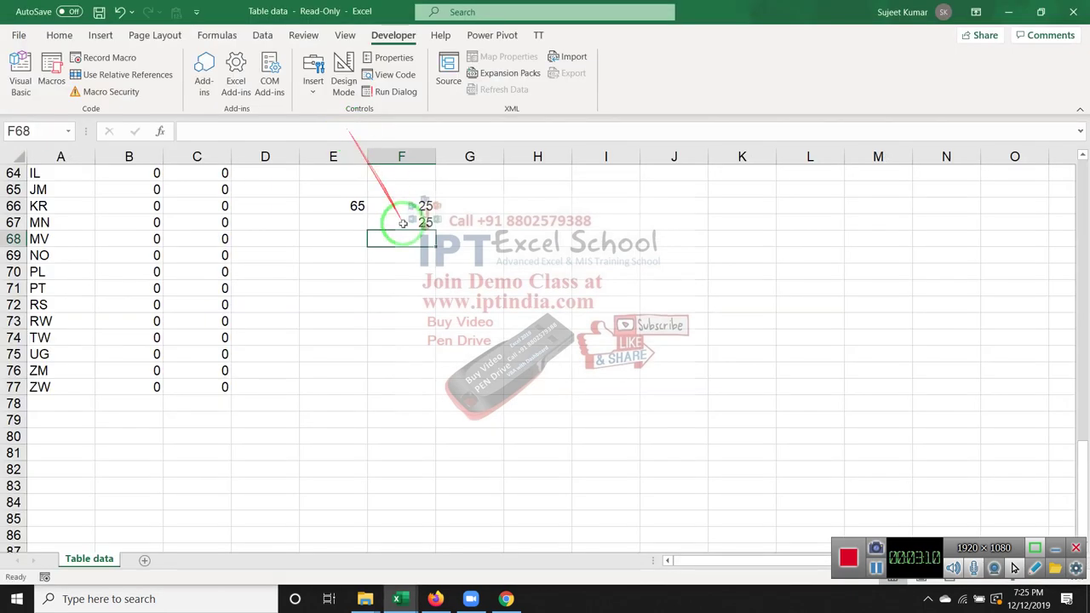
double_click(409, 221)
text(-40)
key(Return)
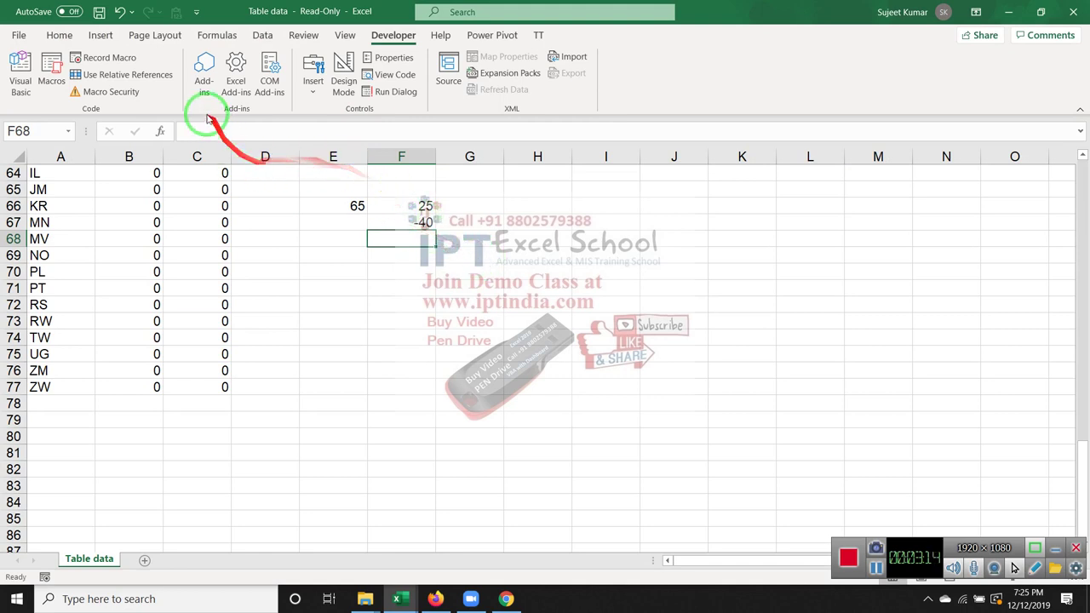
Check that MyFunction appears under the User Defined function category, then cancel.
click(160, 131)
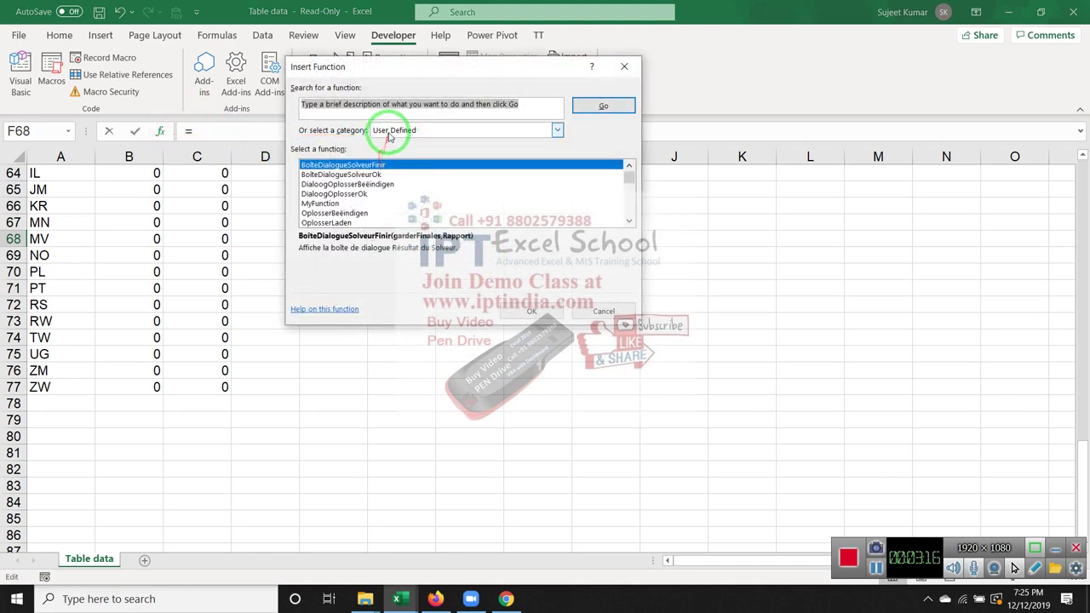
click(390, 130)
click(398, 250)
click(322, 203)
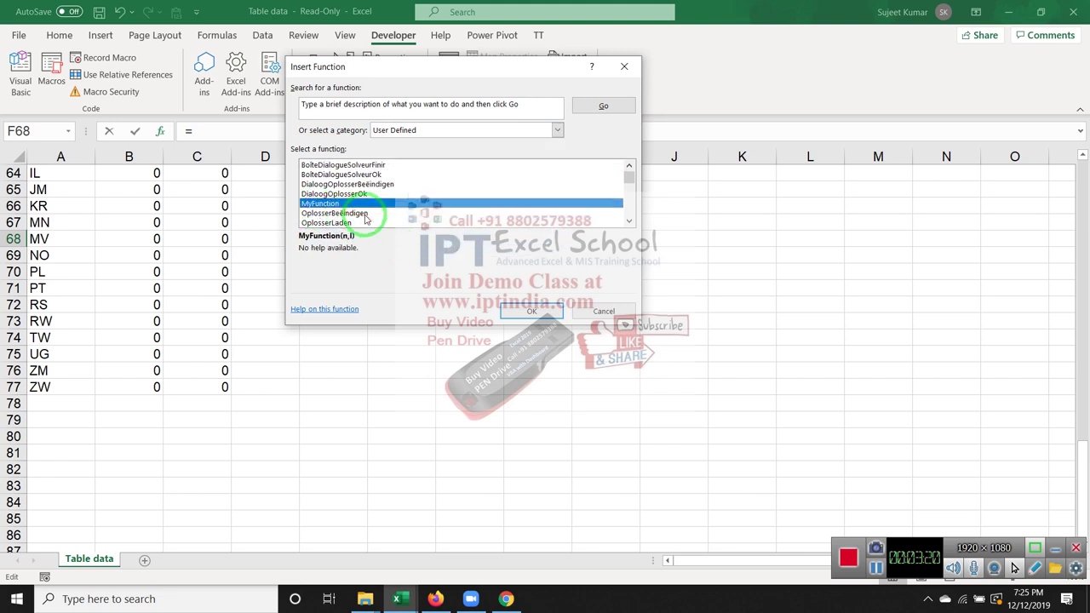
key(Escape)
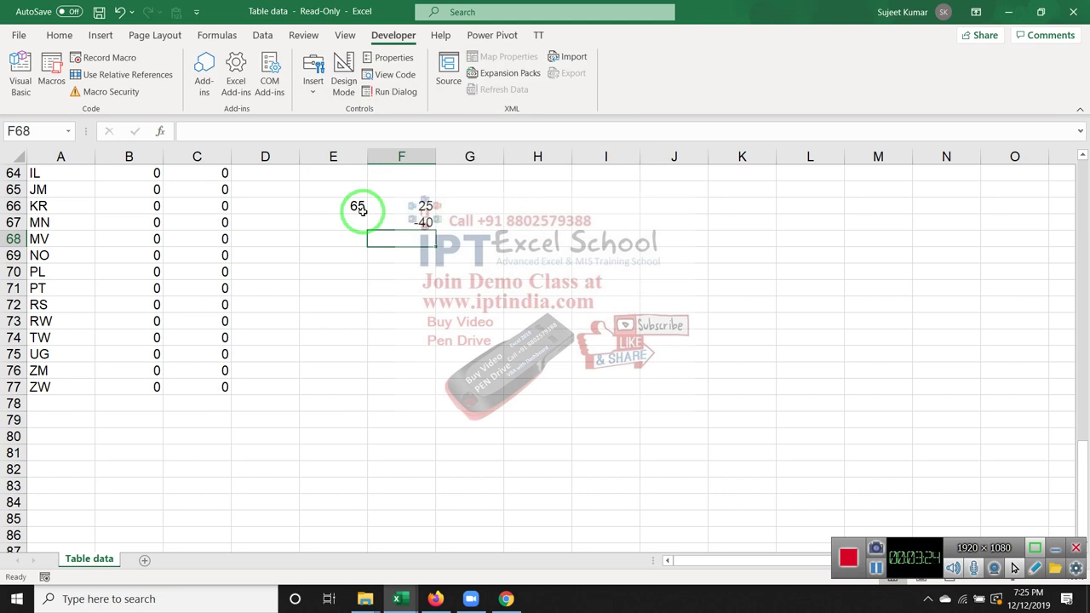
Select E65:F67, minimize Excel to the desktop, and mark the Buy Video wallpaper text.
drag(333, 190, 408, 232)
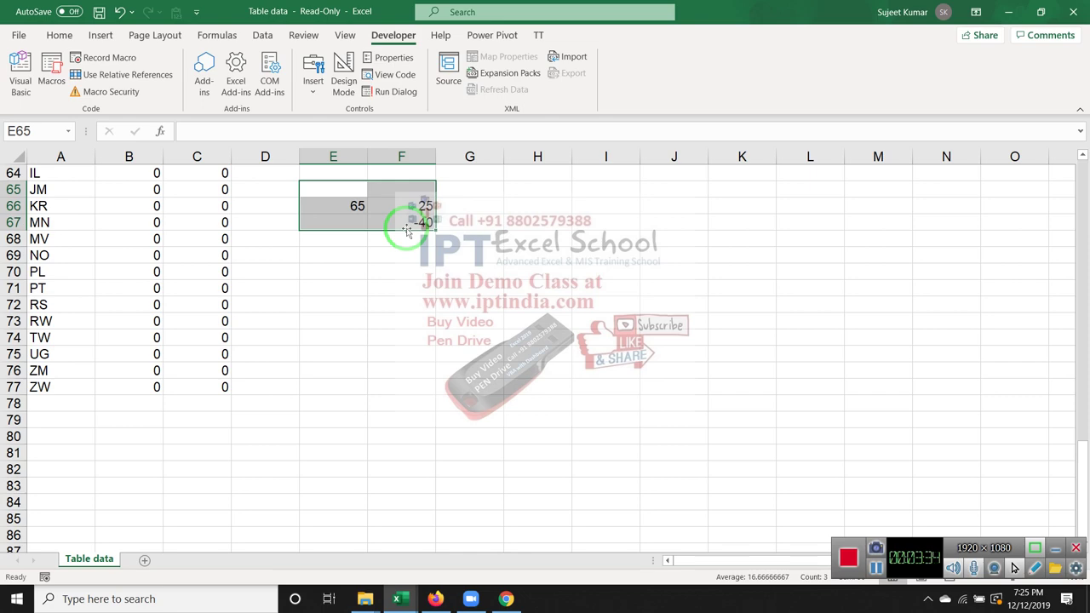
key(super+d)
mouse_move(771, 231)
mouse_down()
mouse_move(886, 273)
mouse_move(951, 371)
mouse_up()
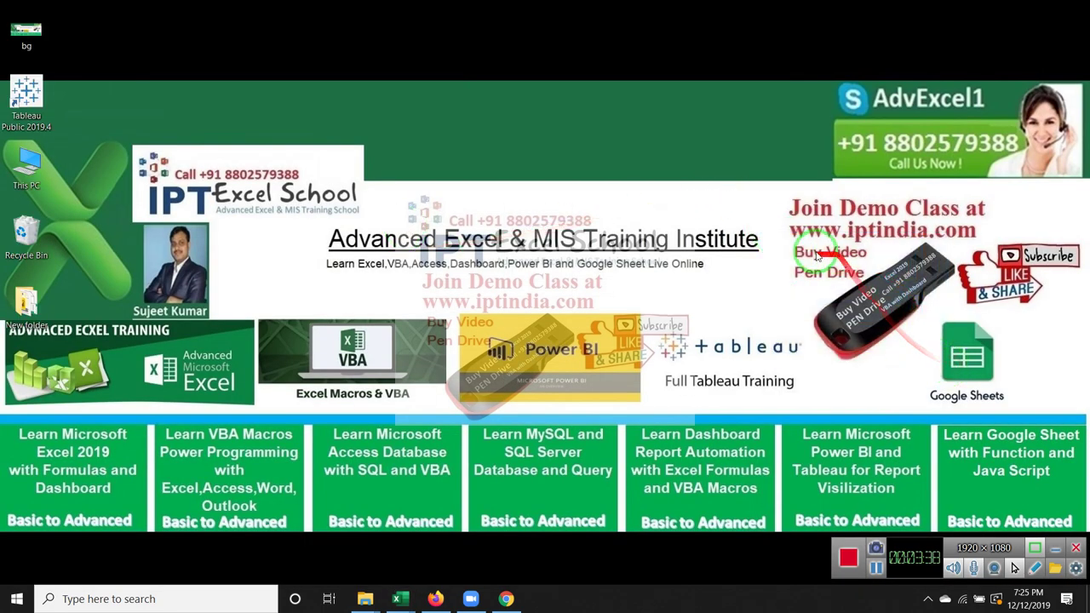
drag(783, 201, 989, 238)
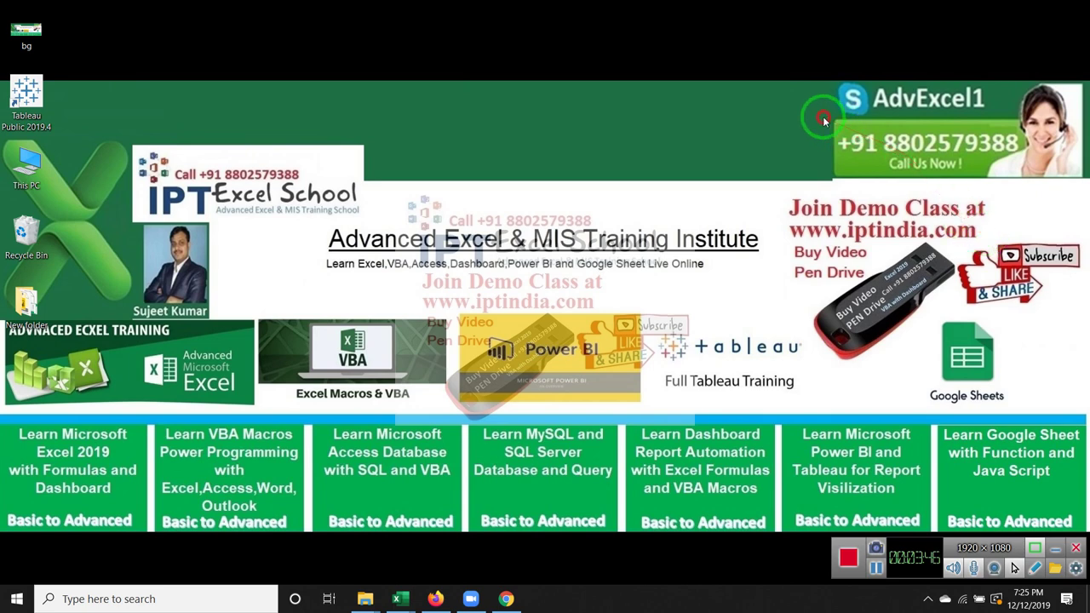
drag(824, 119, 1028, 162)
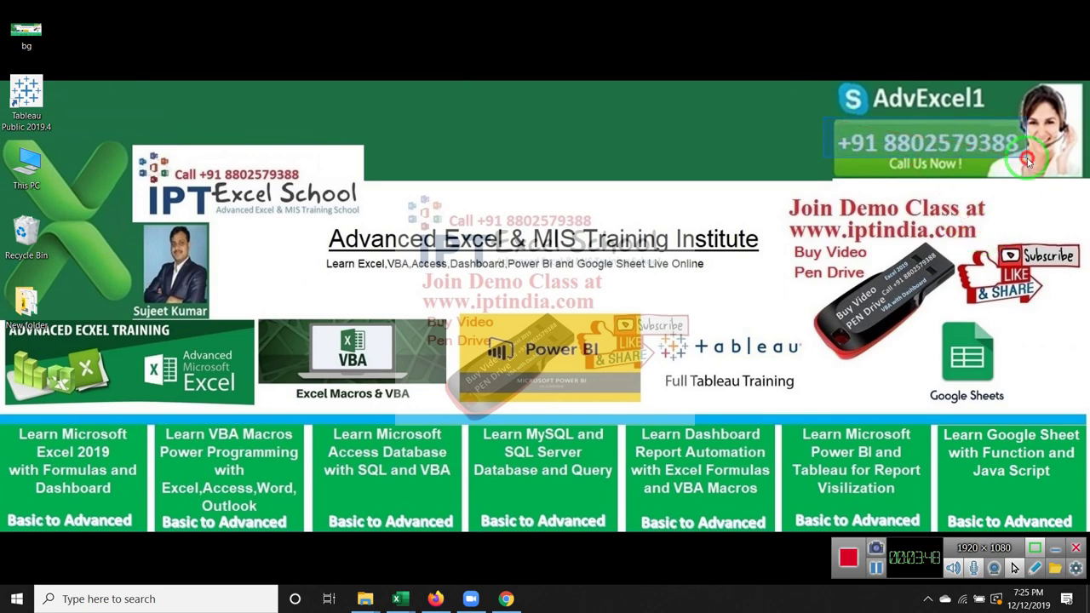
drag(836, 87, 971, 135)
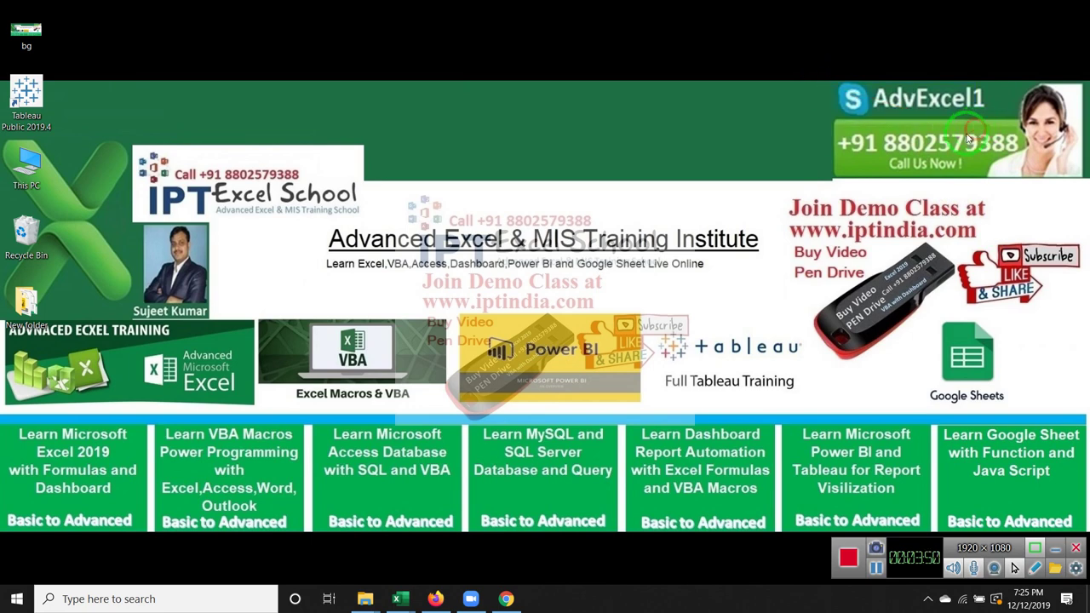